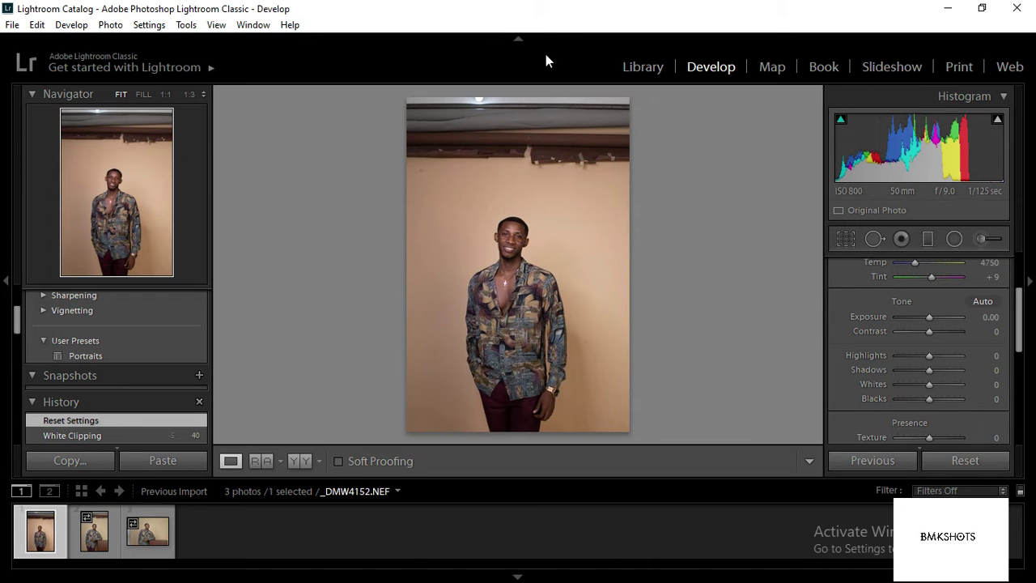
Set the portrait's Highlights to −64 and its Shadows to +81.
click(554, 24)
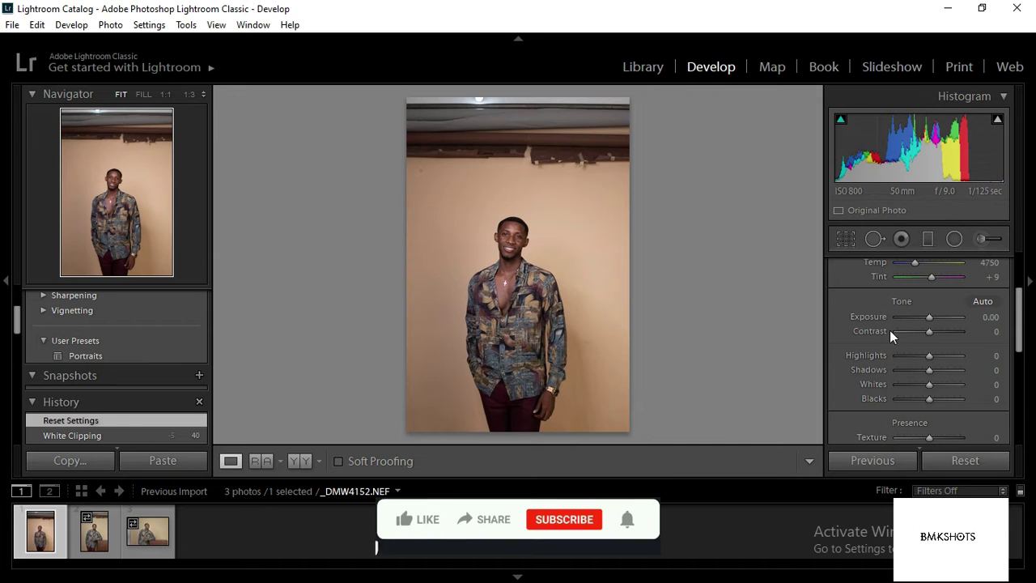
drag(1019, 317, 1020, 256)
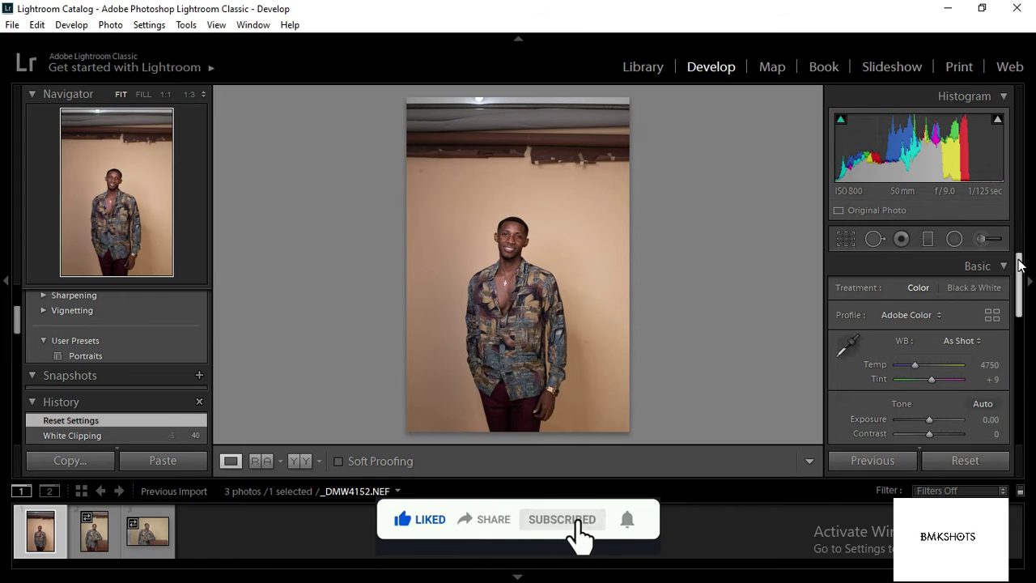
drag(1019, 265, 1021, 292)
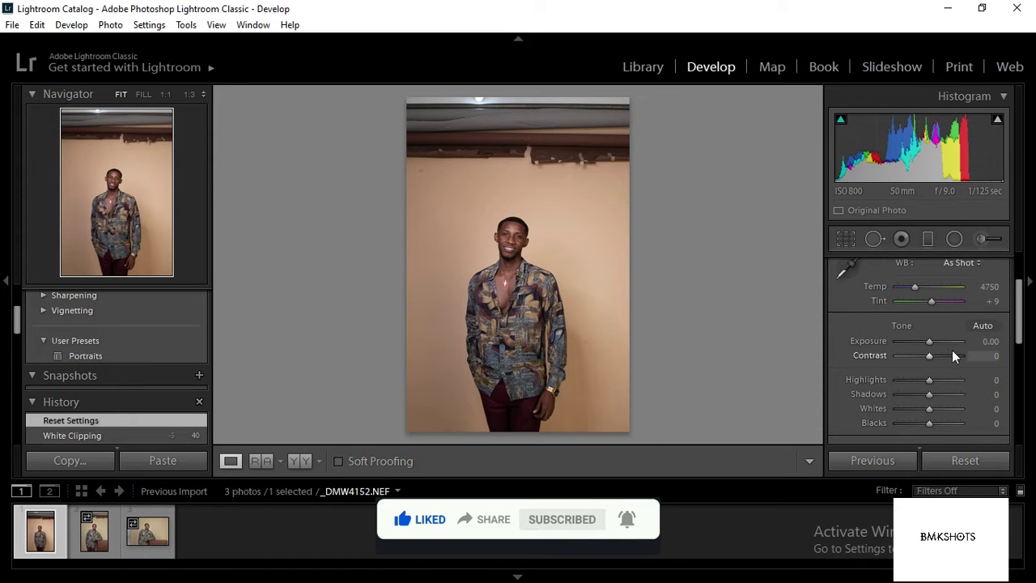
drag(1020, 313, 1020, 324)
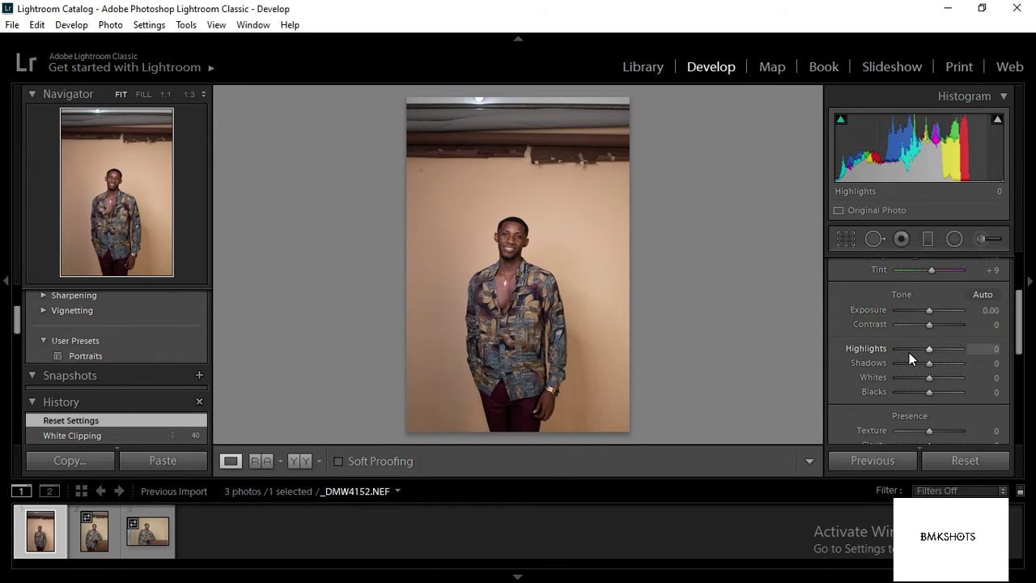
click(909, 352)
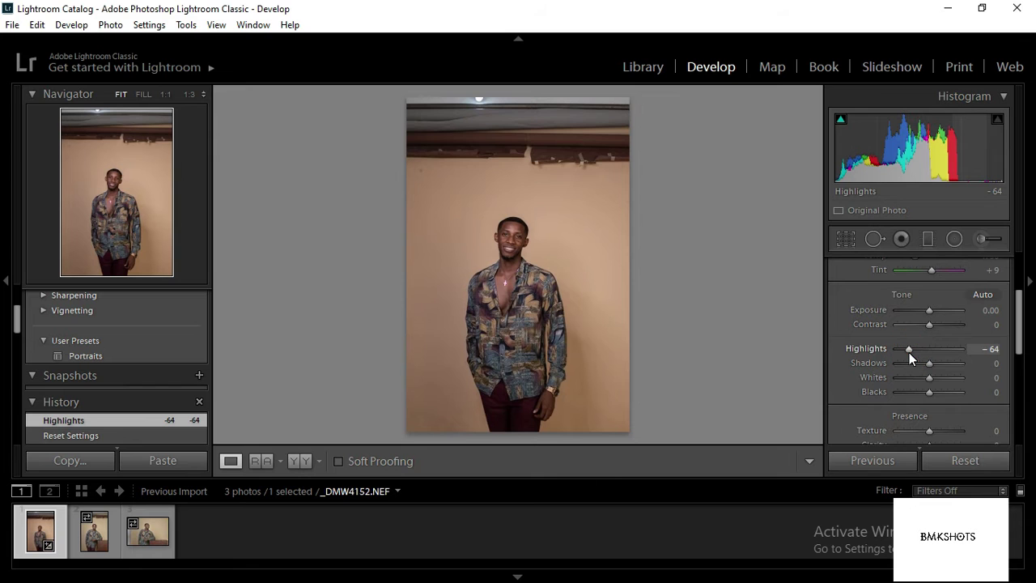
click(947, 362)
mouse_move(952, 362)
mouse_down()
mouse_move(972, 368)
mouse_move(955, 364)
mouse_up()
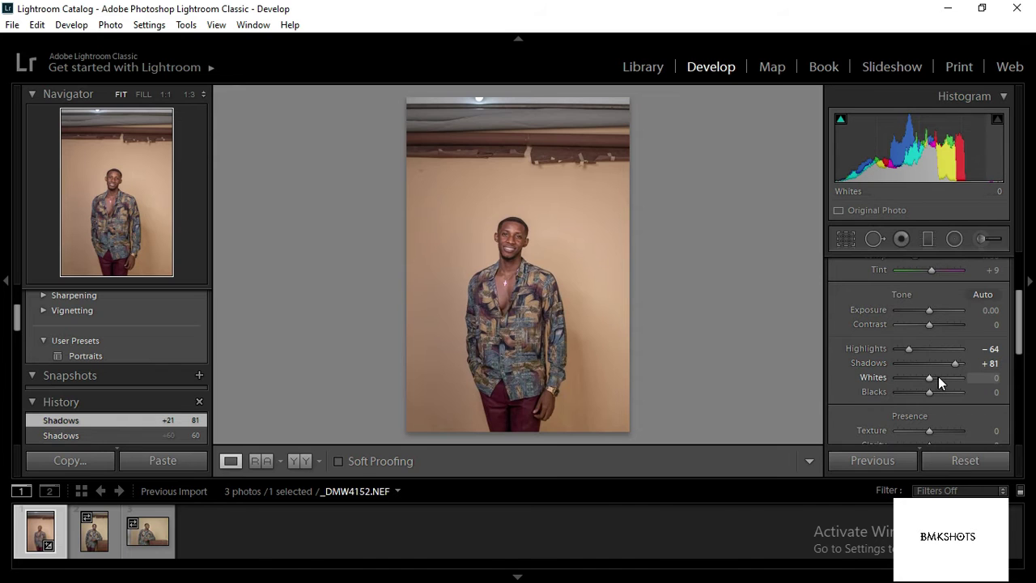
Refine the portrait's tone by setting Whites to +43, Blacks to −38 and Shadows to +93.
click(938, 377)
drag(938, 377, 940, 378)
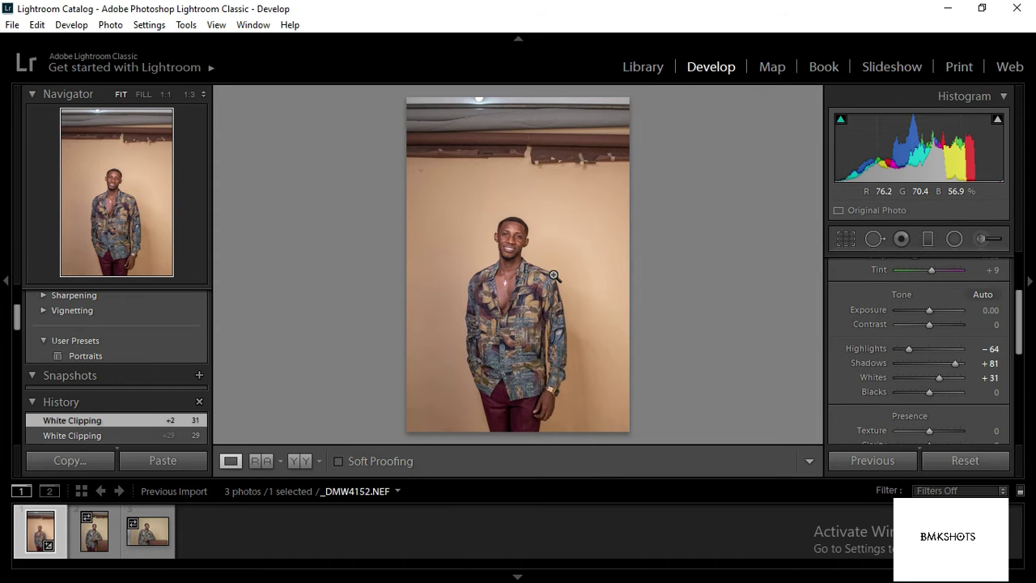
click(554, 276)
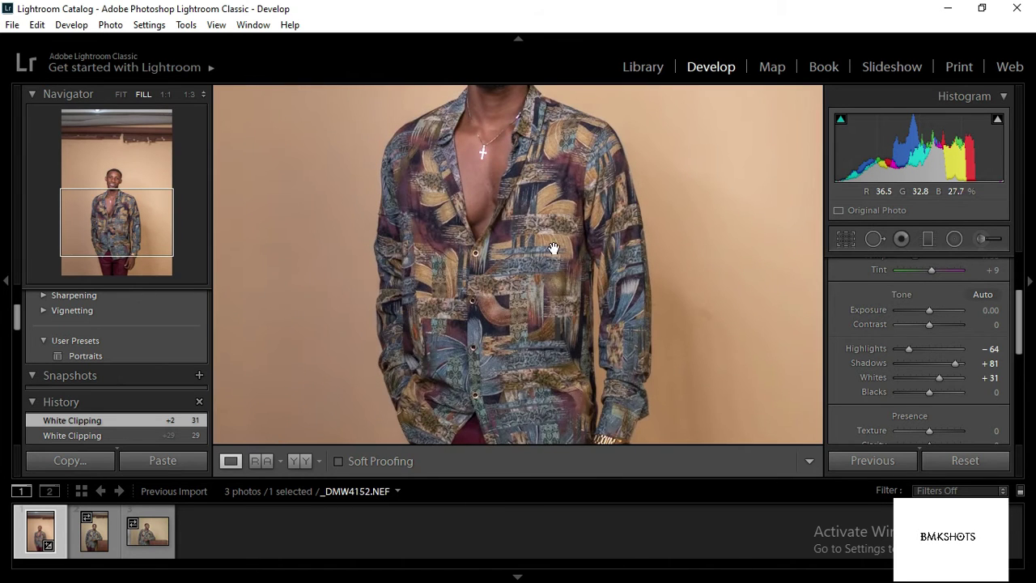
drag(572, 208, 560, 343)
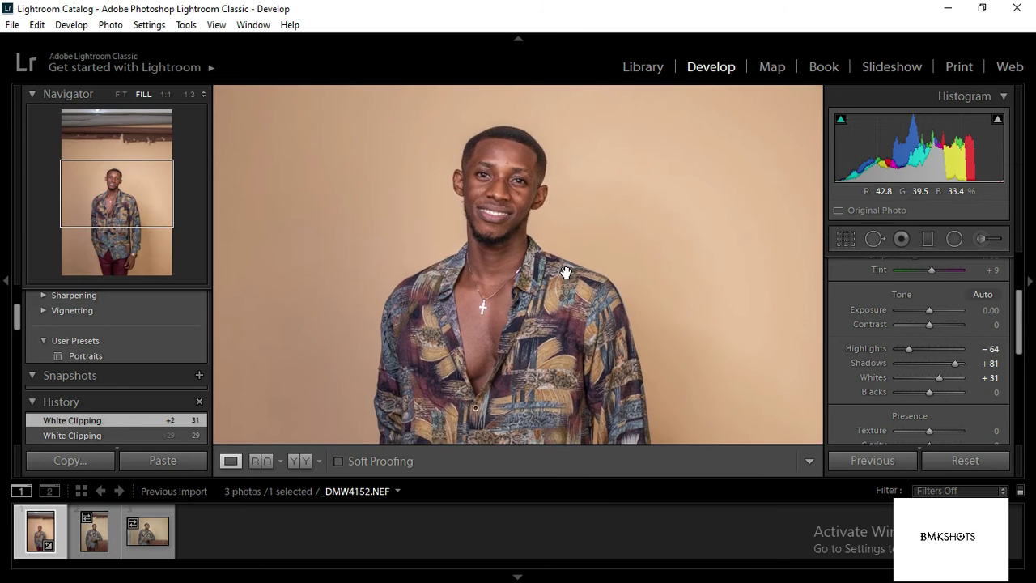
click(923, 392)
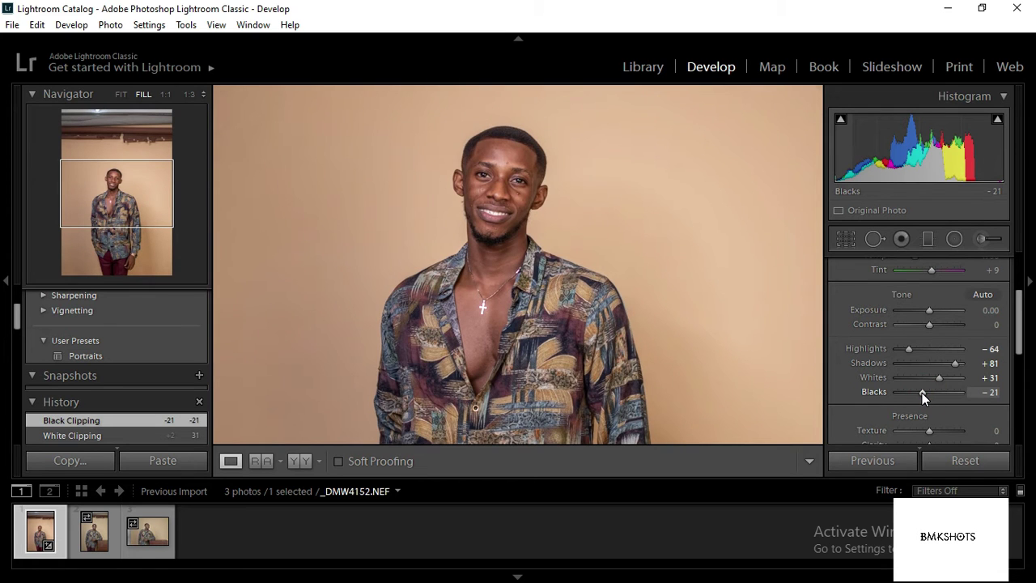
click(940, 379)
drag(944, 381, 961, 365)
click(961, 365)
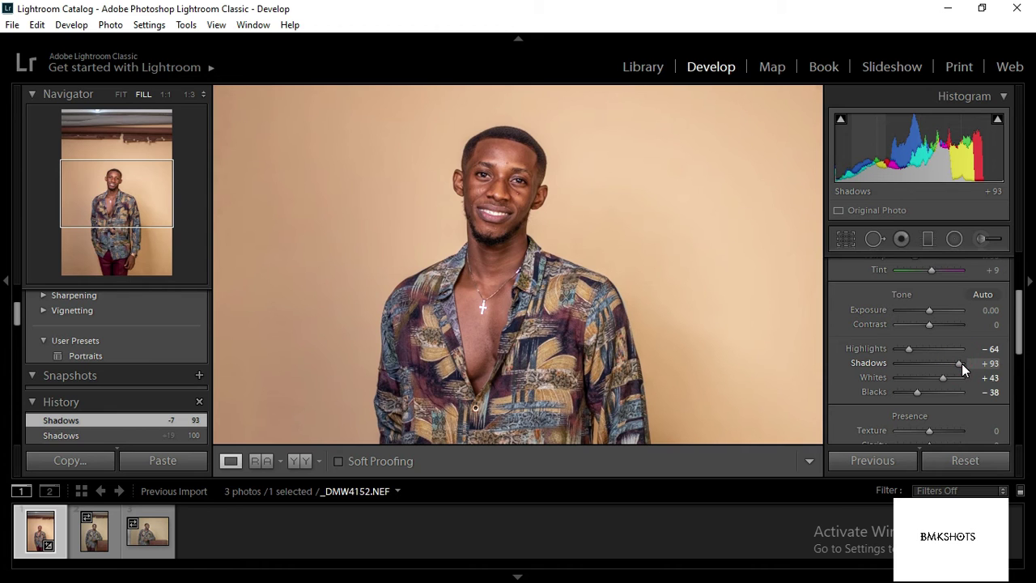
Set the portrait's Contrast to +3.
mouse_move(930, 323)
mouse_down()
mouse_move(939, 323)
mouse_move(909, 326)
mouse_move(932, 328)
mouse_up()
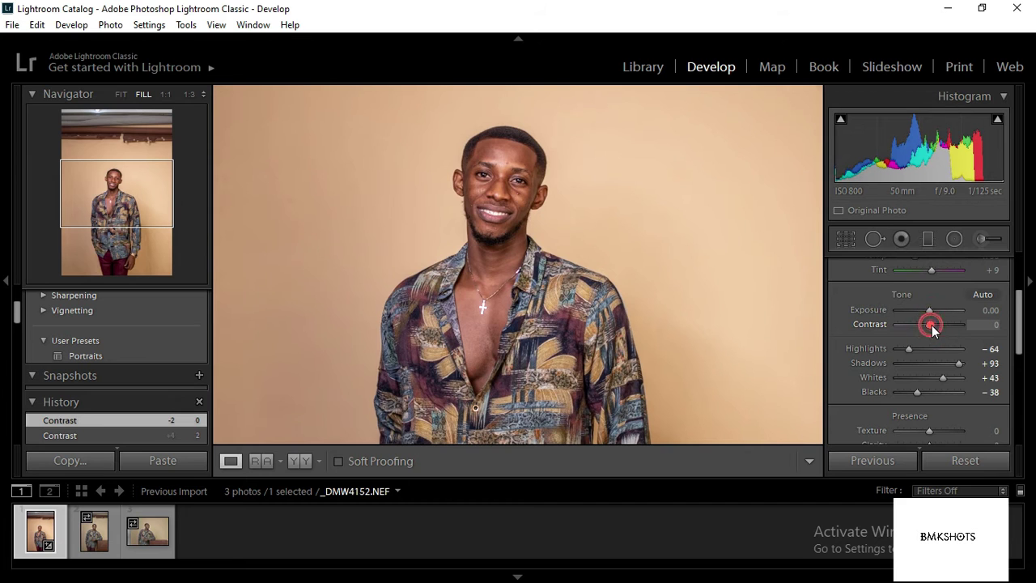
click(986, 324)
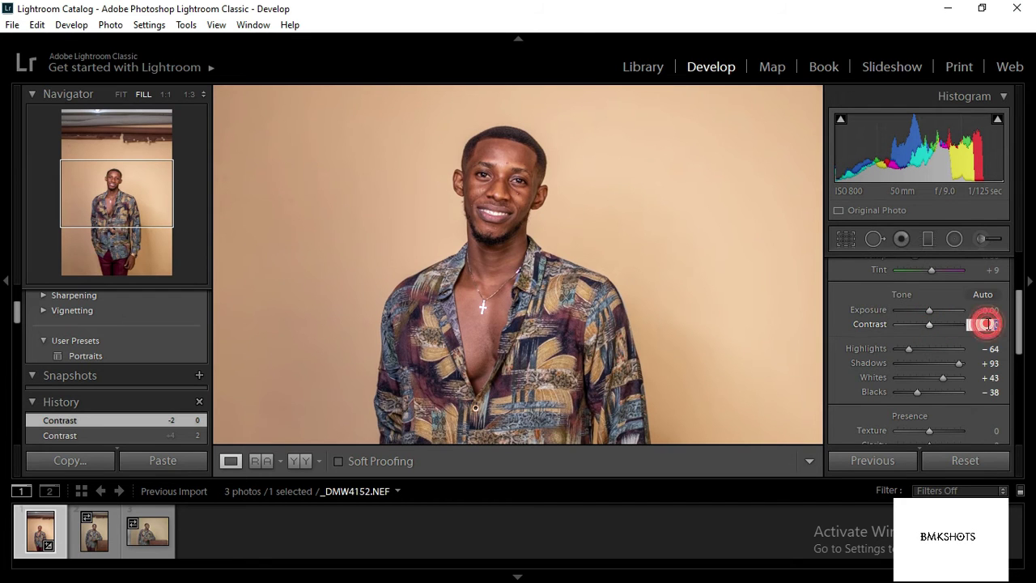
text(3)
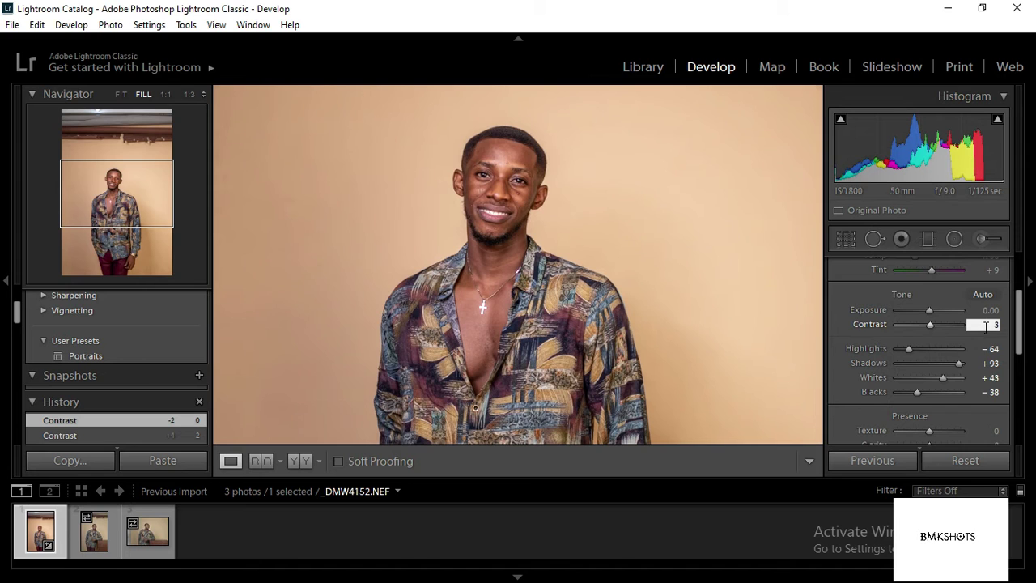
click(975, 411)
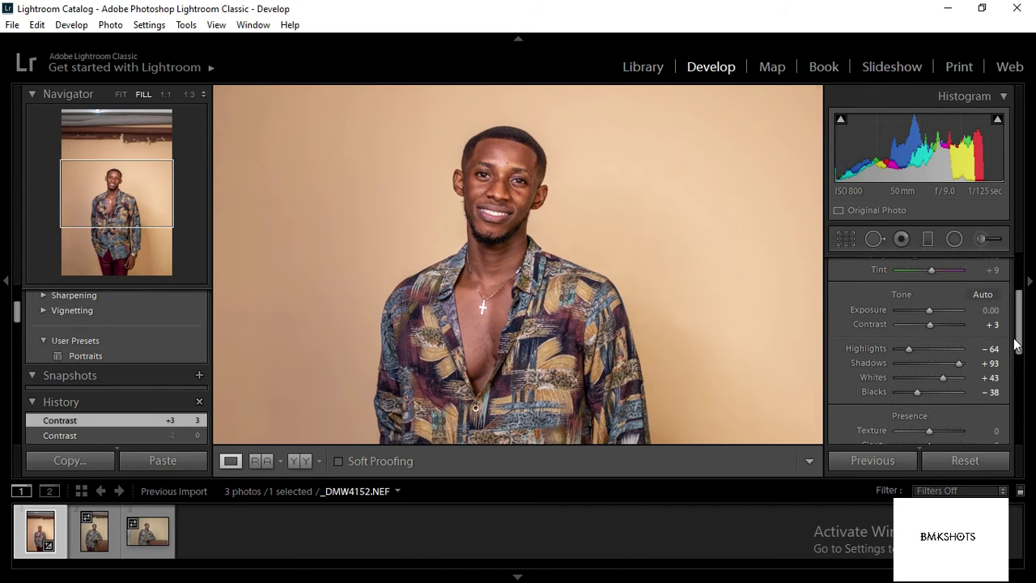
Expand the HSL/Color and Detail settings and raise the Sharpening amount to 96.
drag(1018, 342, 1016, 378)
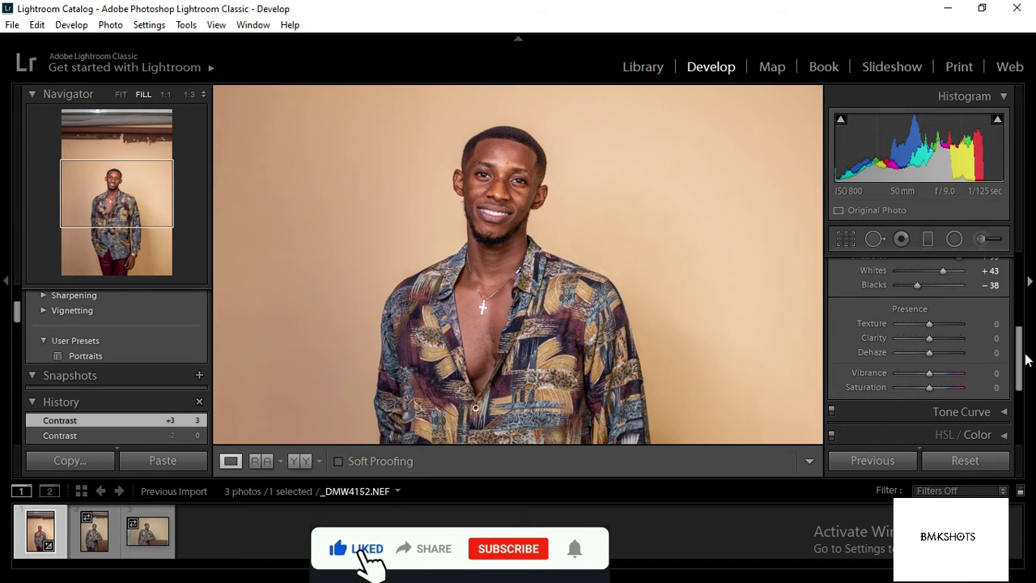
drag(1020, 344, 1018, 411)
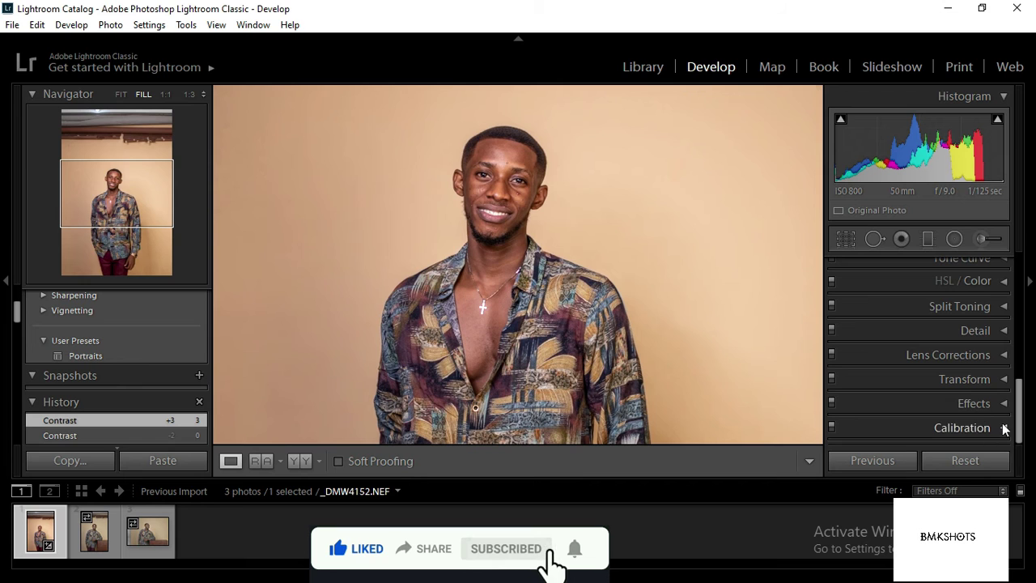
drag(1022, 427, 1018, 411)
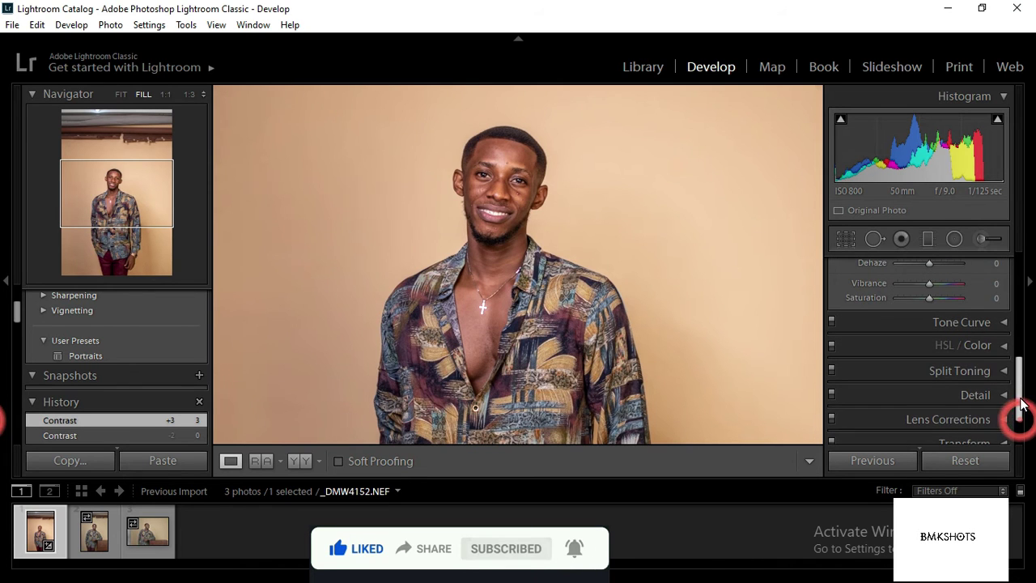
click(1000, 346)
drag(1021, 336, 1018, 416)
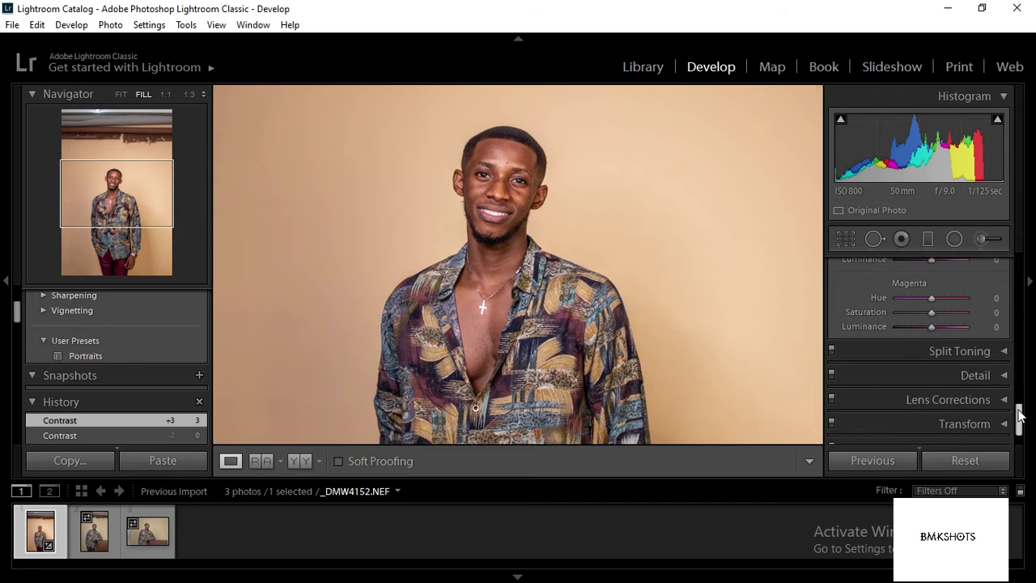
scroll(1016, 412, down, 2)
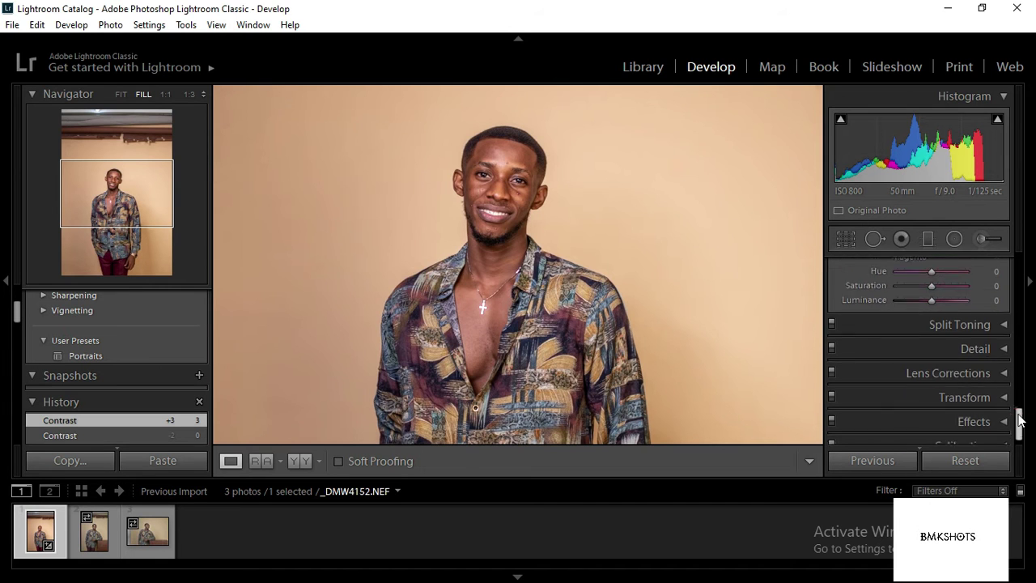
click(1003, 332)
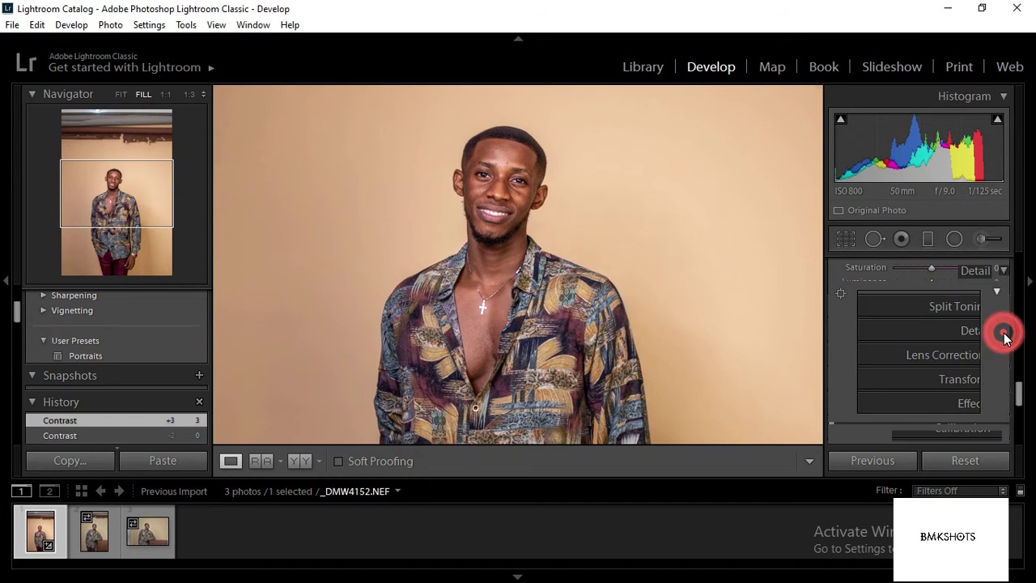
drag(1018, 394, 1017, 411)
drag(929, 324, 930, 323)
click(937, 319)
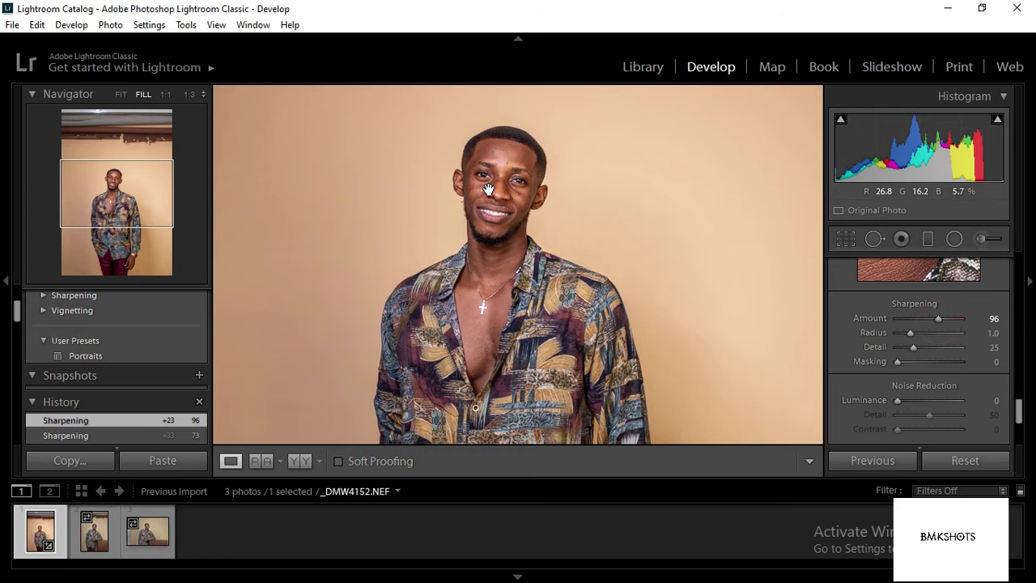
Lower the Sharpening amount to 11, checking the face, neck and shirt collar at 1:1.
drag(488, 189, 515, 252)
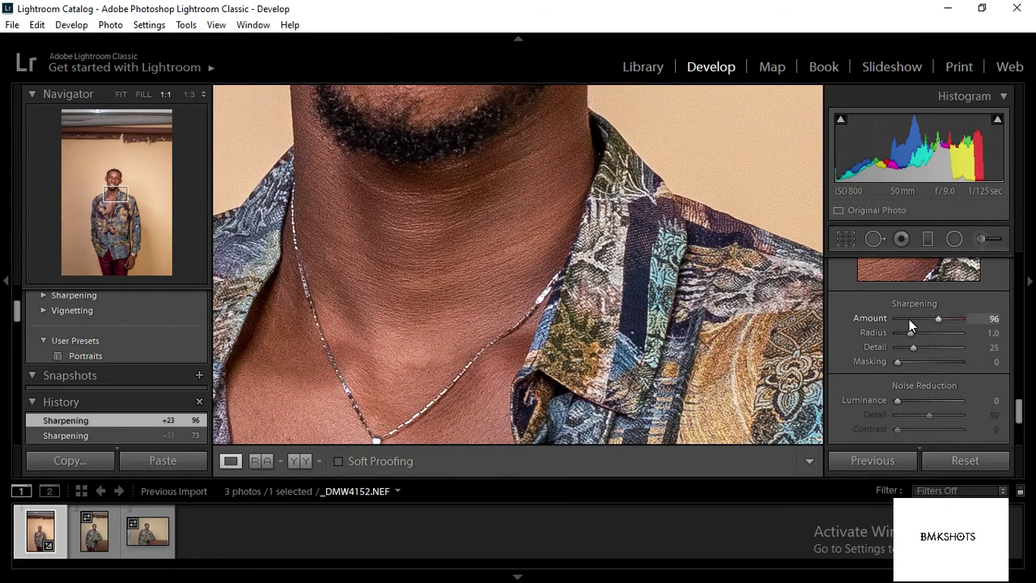
drag(543, 230, 588, 177)
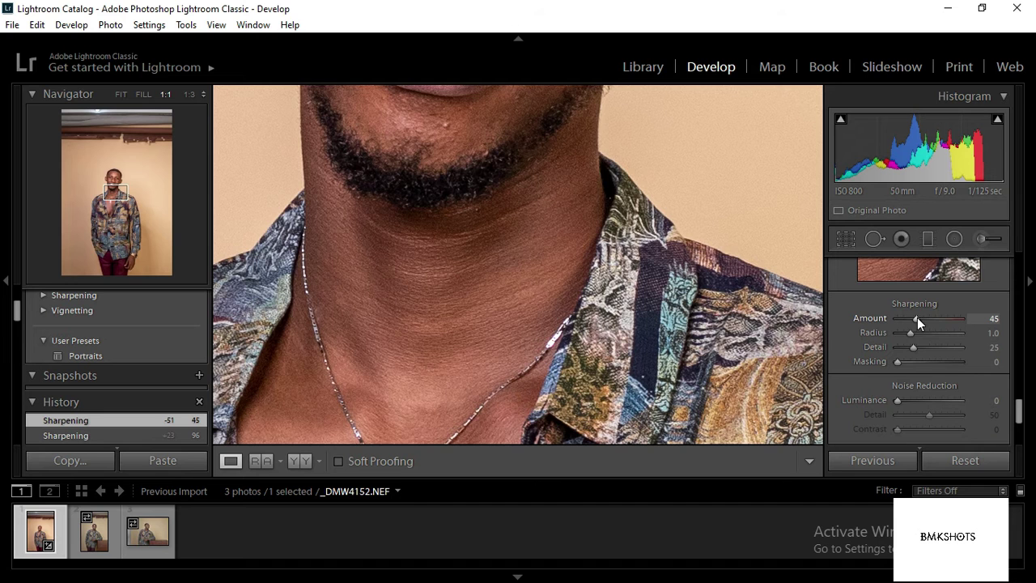
drag(501, 207, 460, 296)
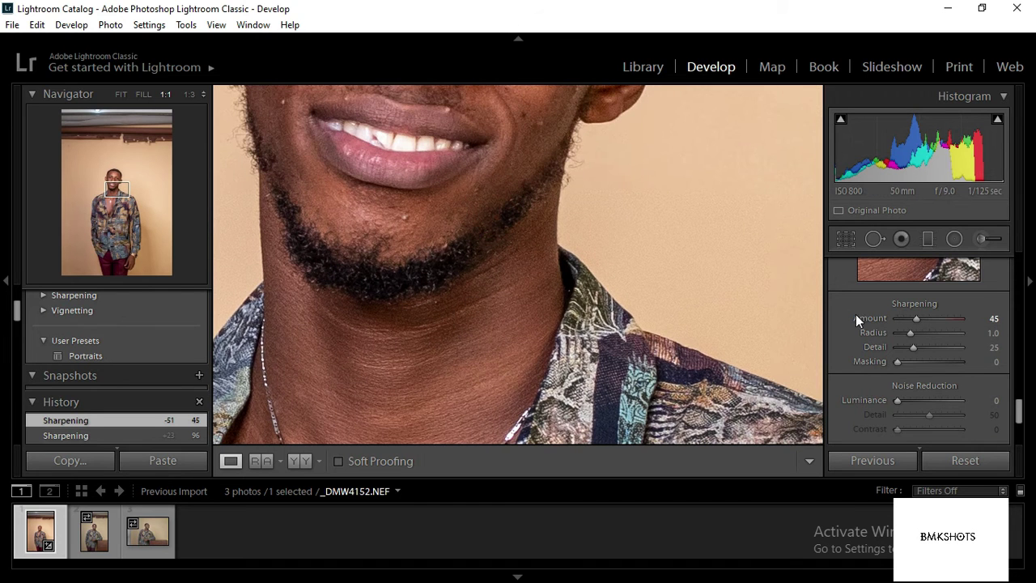
drag(908, 318, 917, 323)
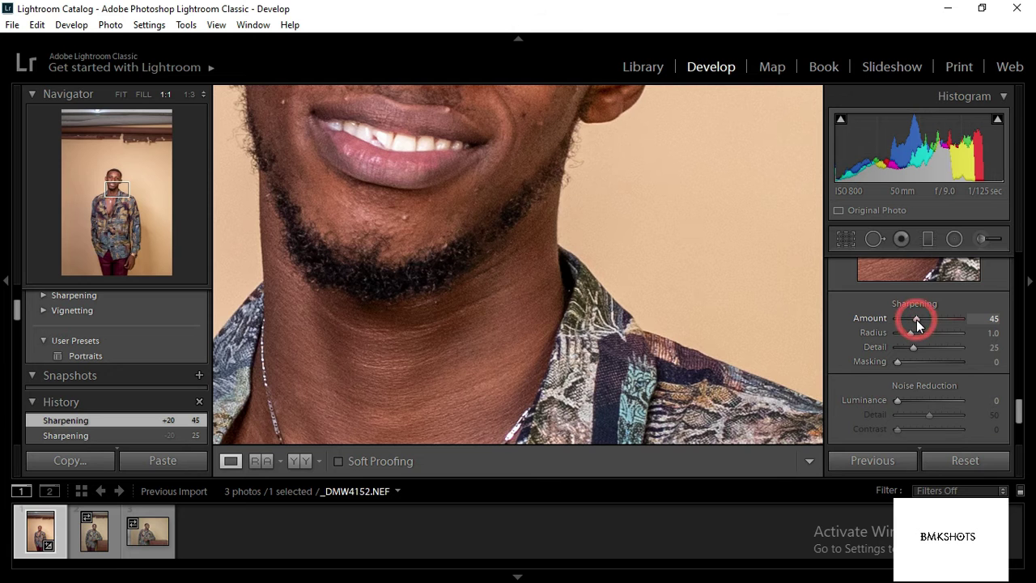
click(911, 319)
drag(676, 195, 629, 351)
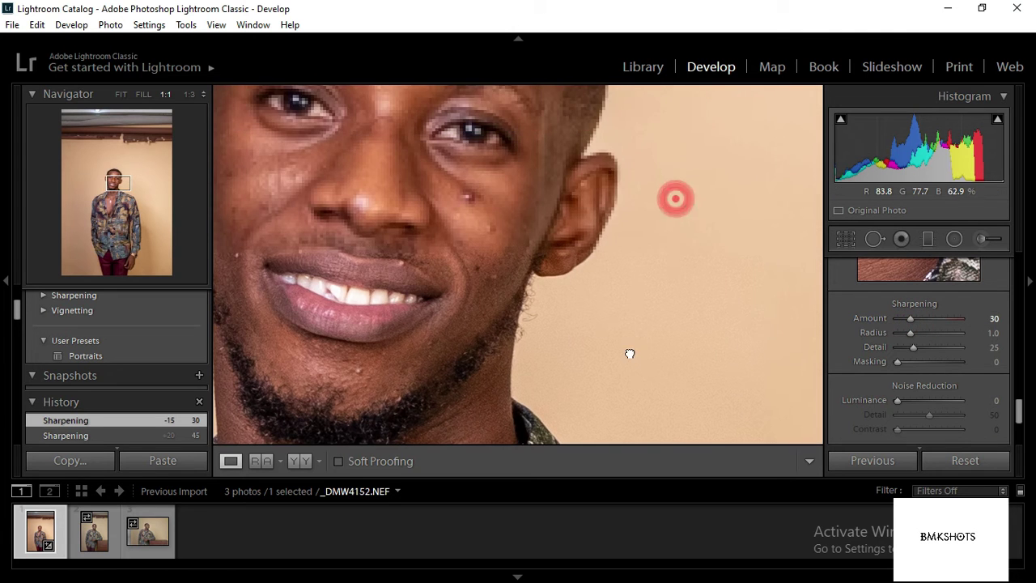
click(902, 319)
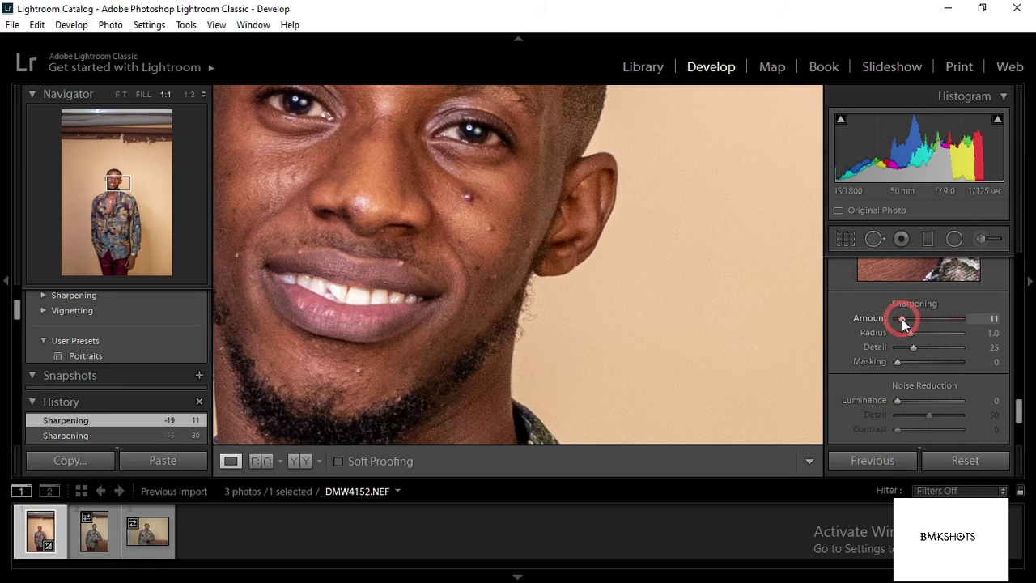
drag(595, 338, 576, 64)
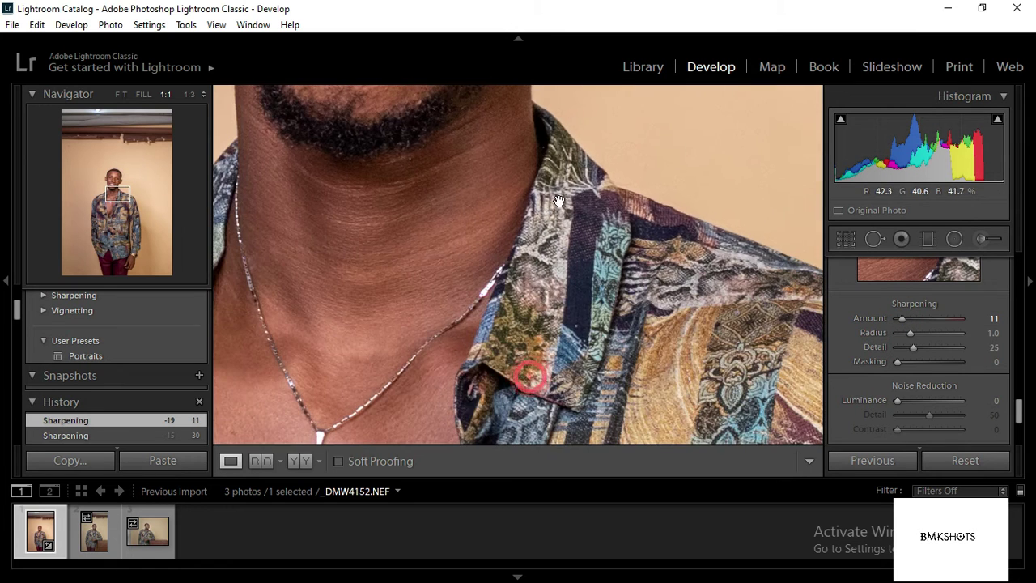
Fit the whole photo in view and compare the original and the edit in a side-by-side Before/After view.
scroll(970, 384, down, 3)
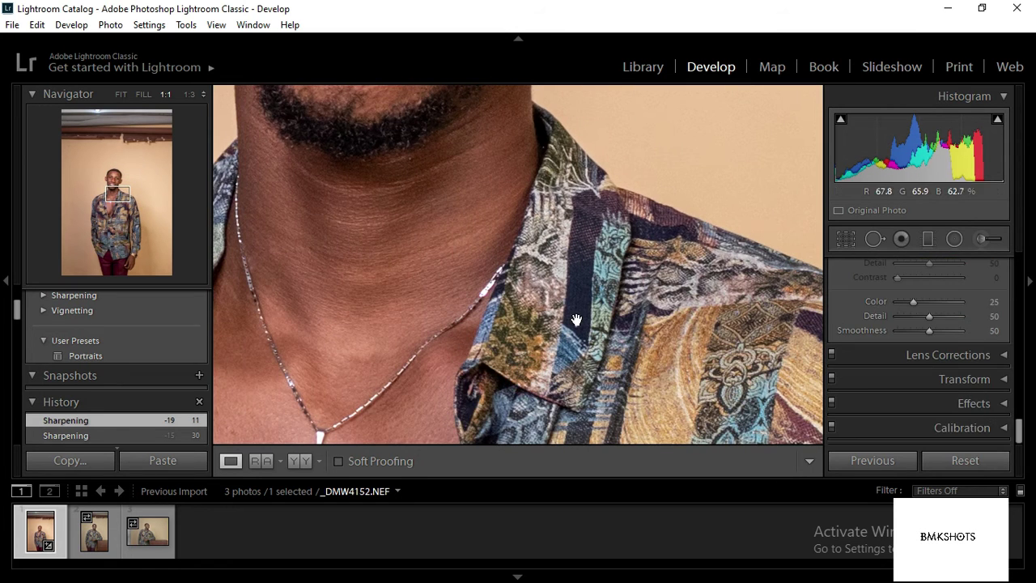
click(568, 283)
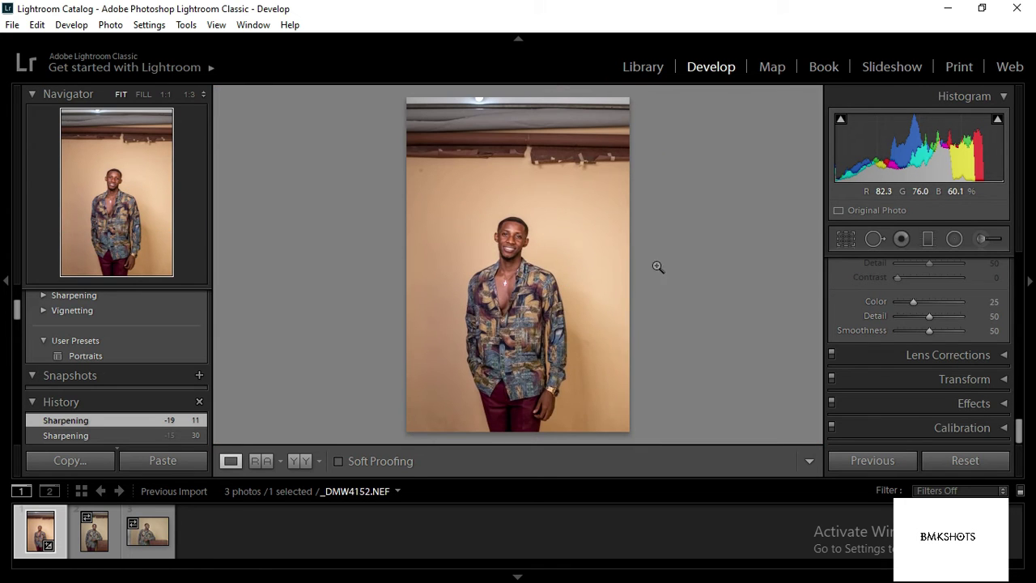
click(1026, 417)
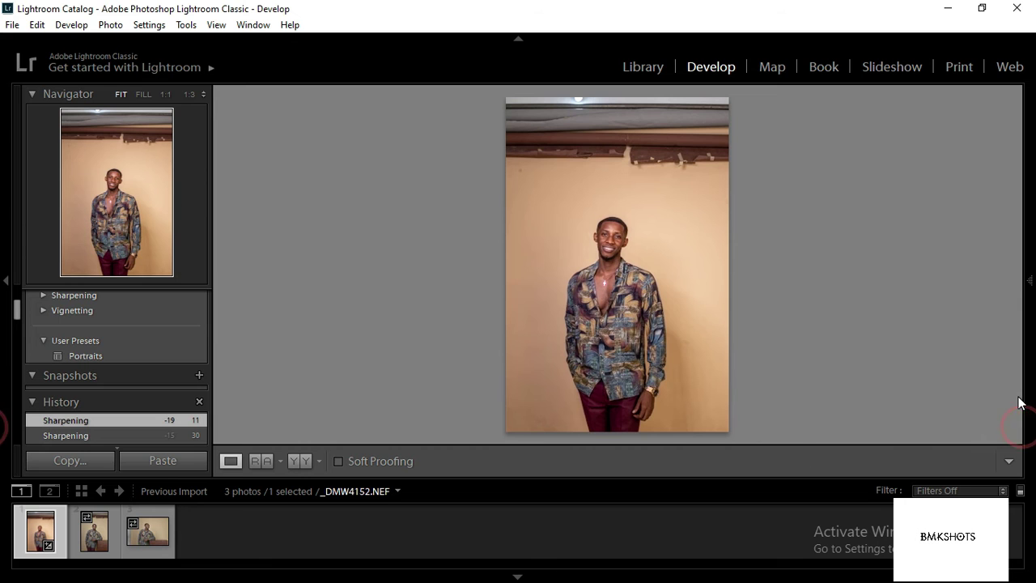
mouse_move(1030, 285)
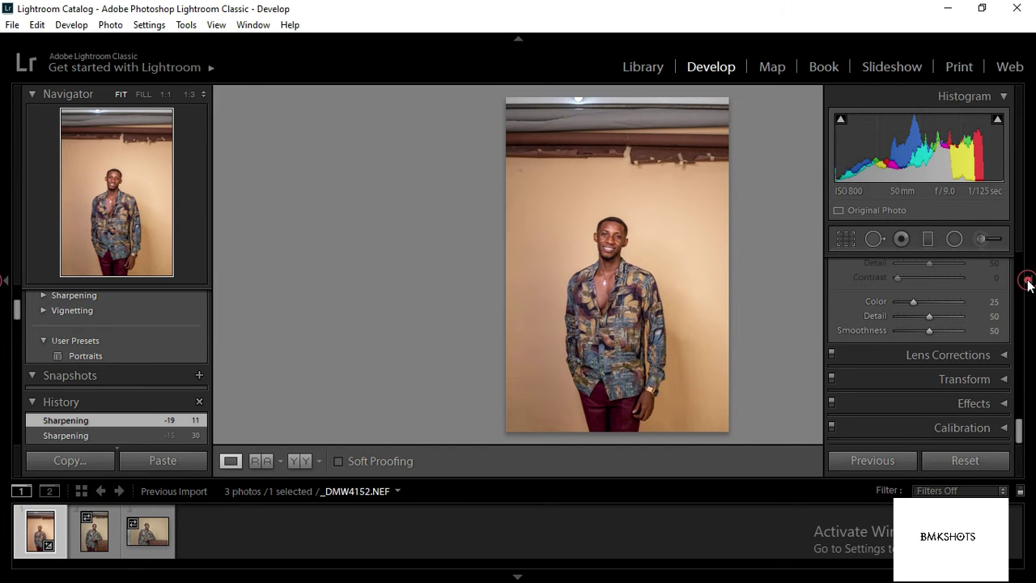
click(1028, 282)
drag(1019, 436, 1014, 282)
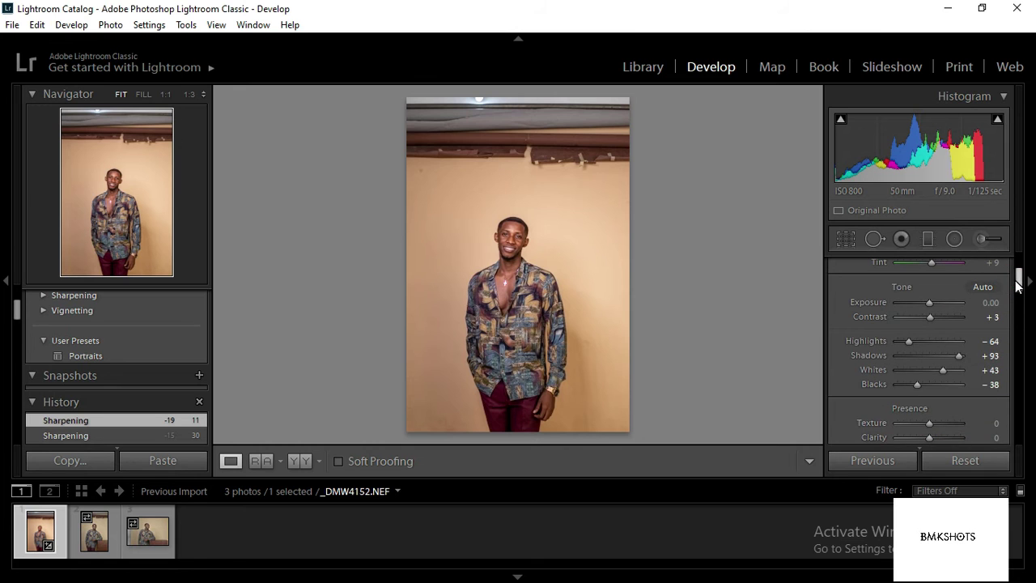
click(291, 464)
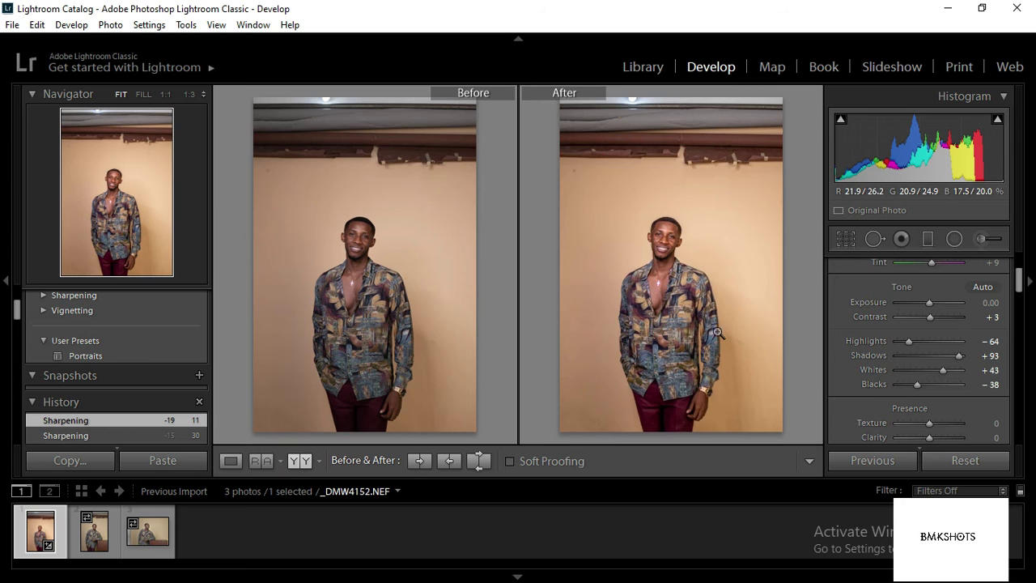
Set the first portrait's Blacks to -24 and Highlights to -71.
click(919, 384)
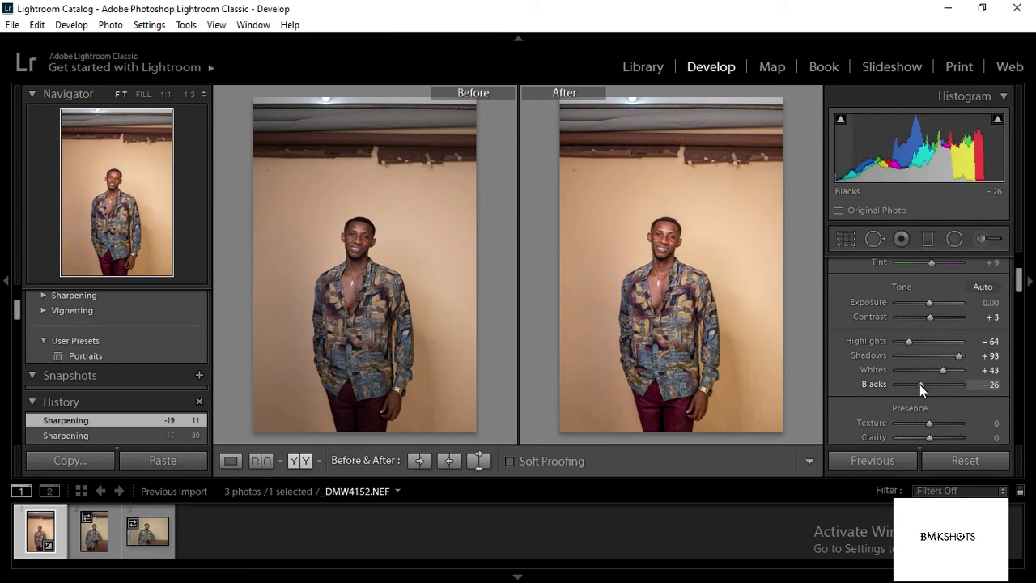
click(921, 385)
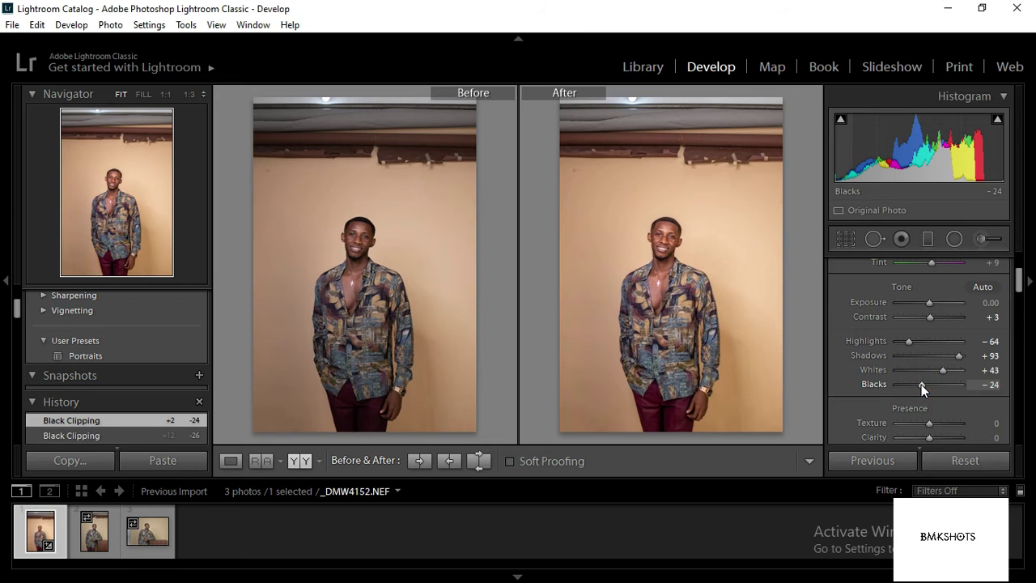
click(904, 341)
drag(906, 343, 904, 342)
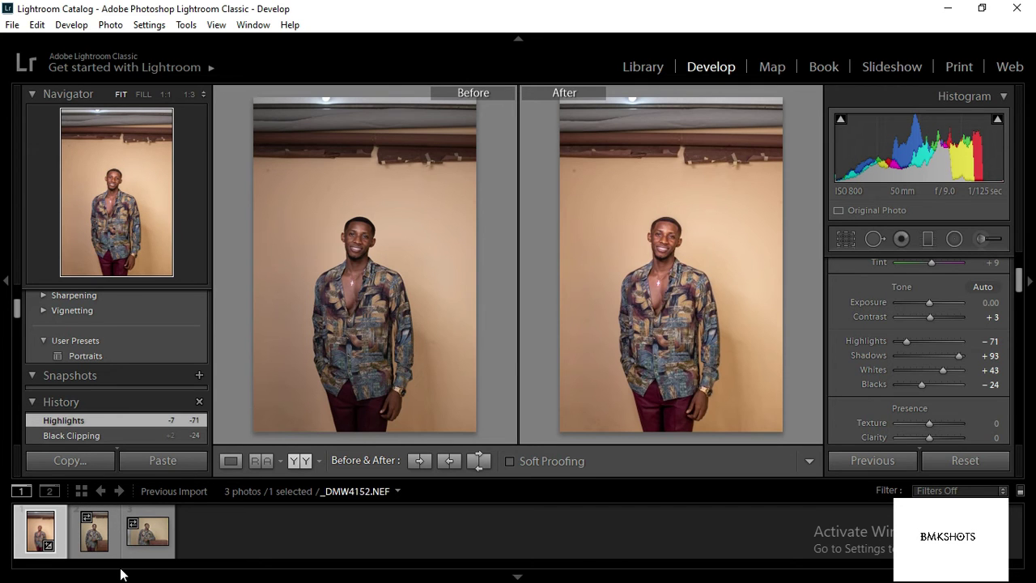
Select all three photos and synchronize the first portrait's develop settings to them, keeping the checked settings.
shift+click(148, 547)
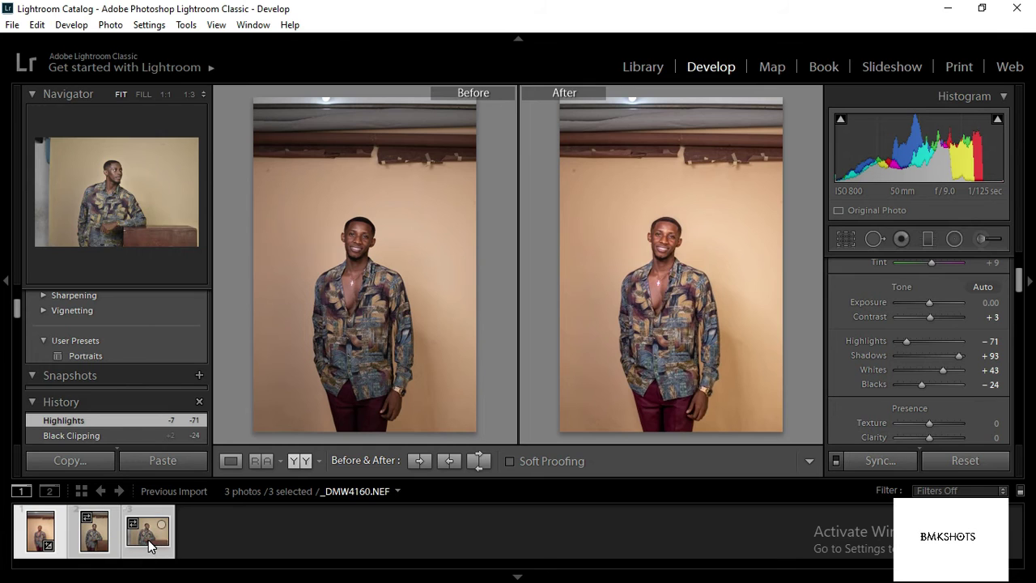
click(888, 468)
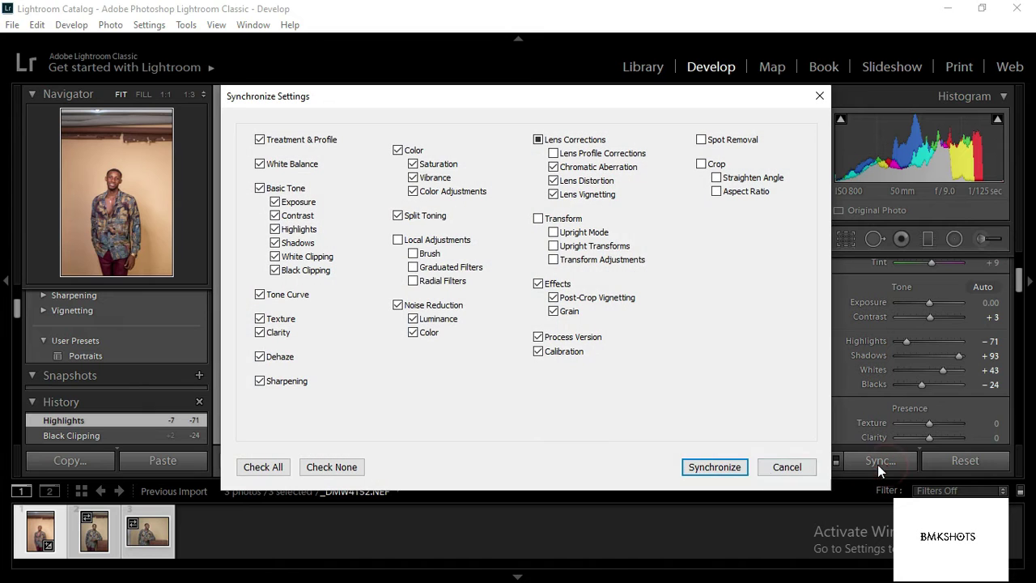
click(716, 468)
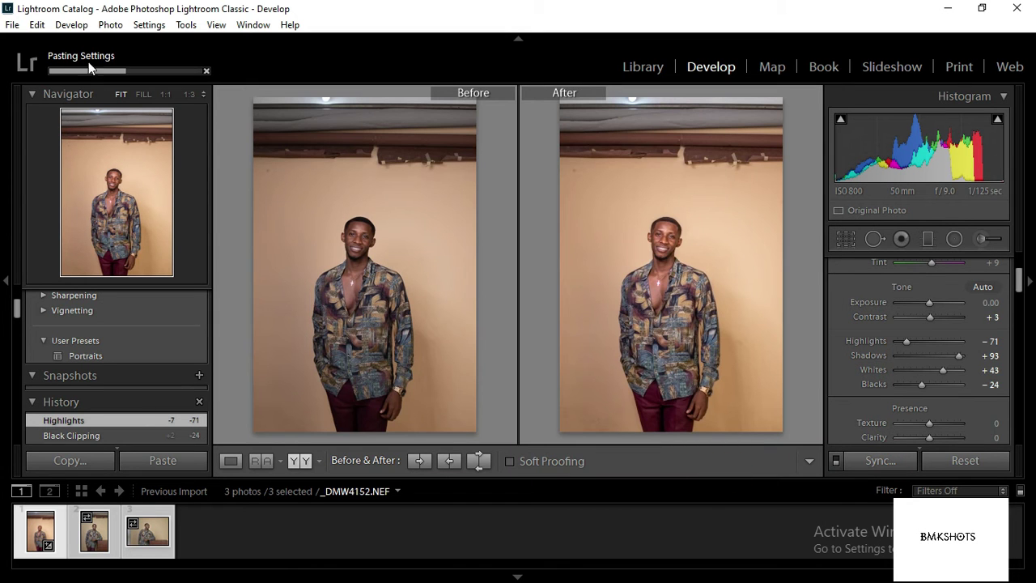
Check the two synchronized photos and set the Exposure of _DMW4157.NEF to +0.12.
click(80, 538)
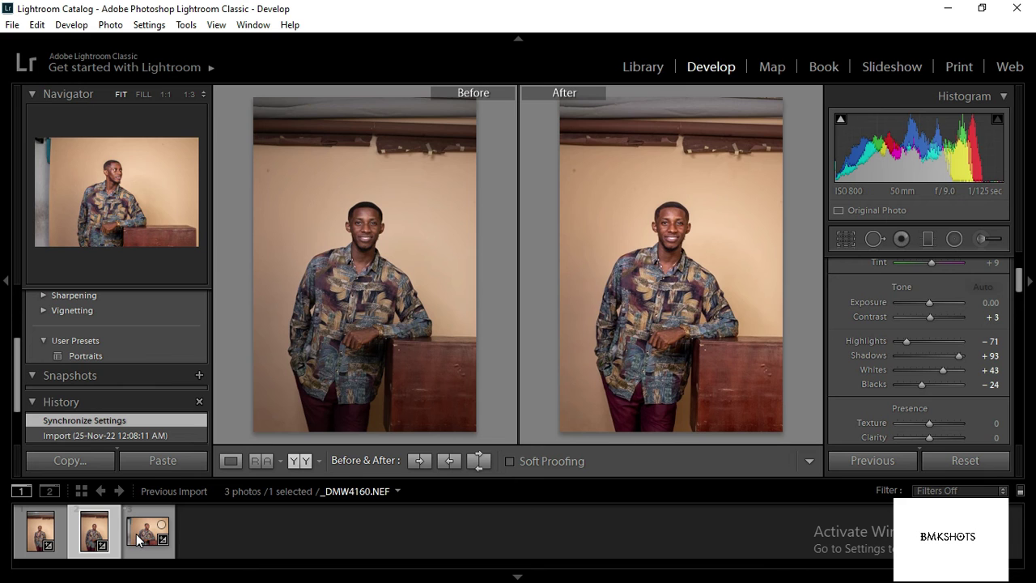
click(137, 539)
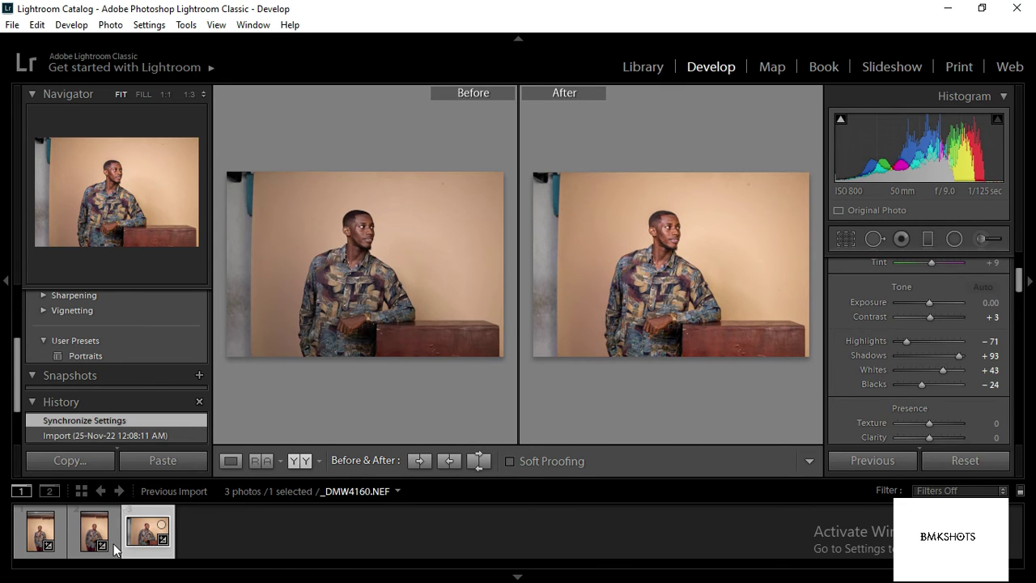
click(85, 540)
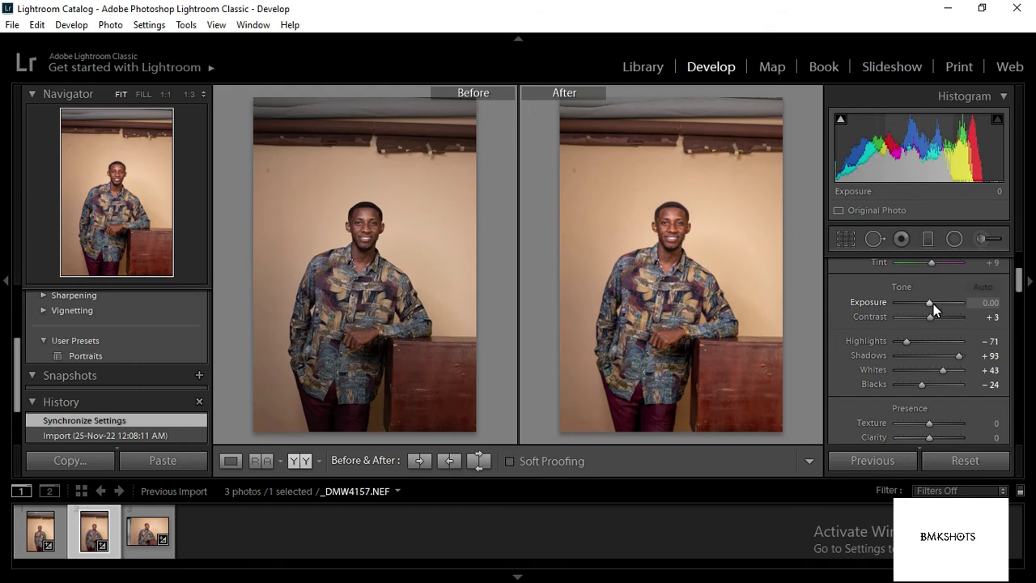
drag(931, 301, 933, 304)
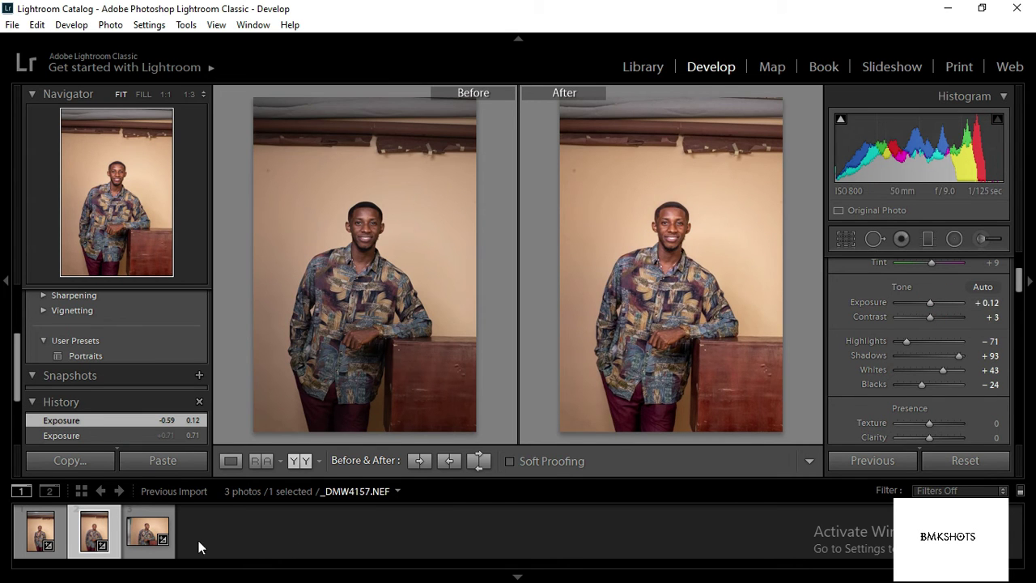
Set the Exposure of the landscape photo _DMW4160.NEF to +0.24 and show it alone in Loupe view.
click(145, 534)
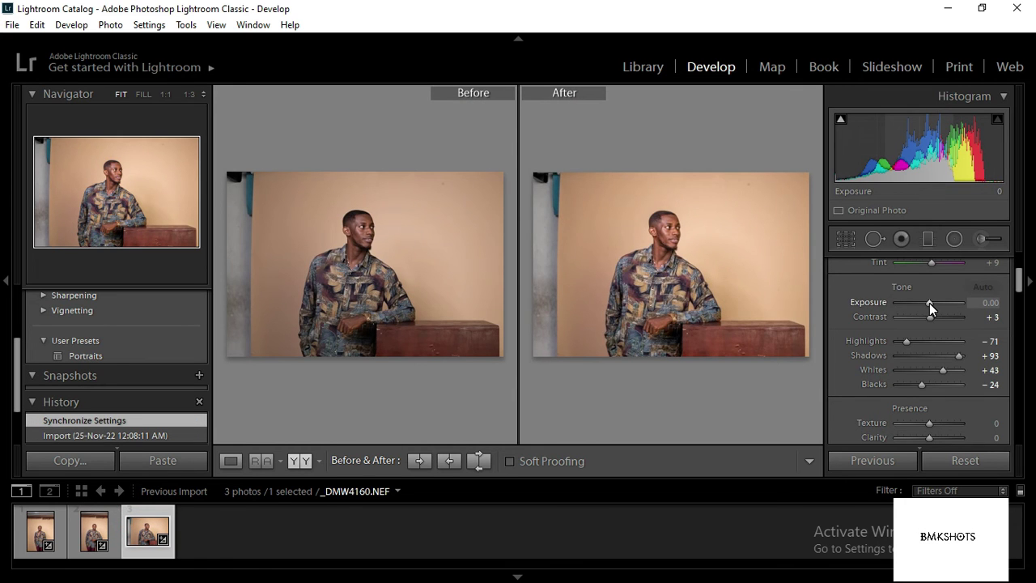
drag(929, 303, 931, 303)
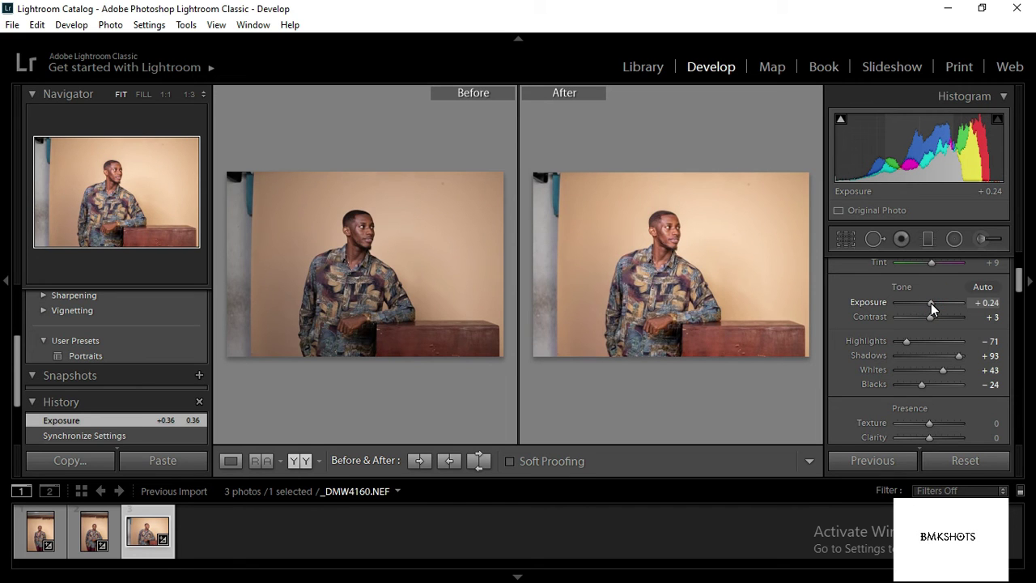
click(229, 461)
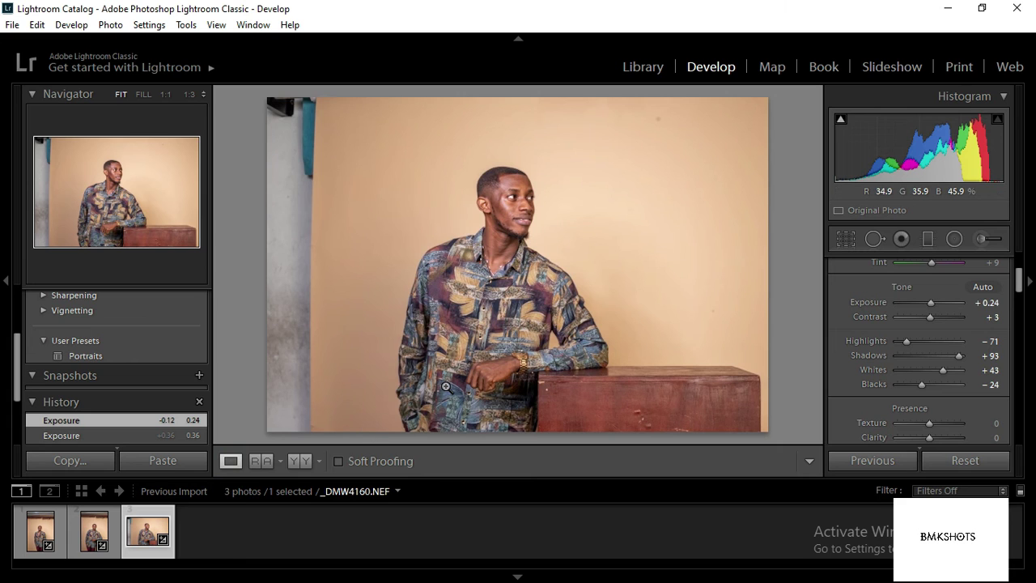
click(929, 302)
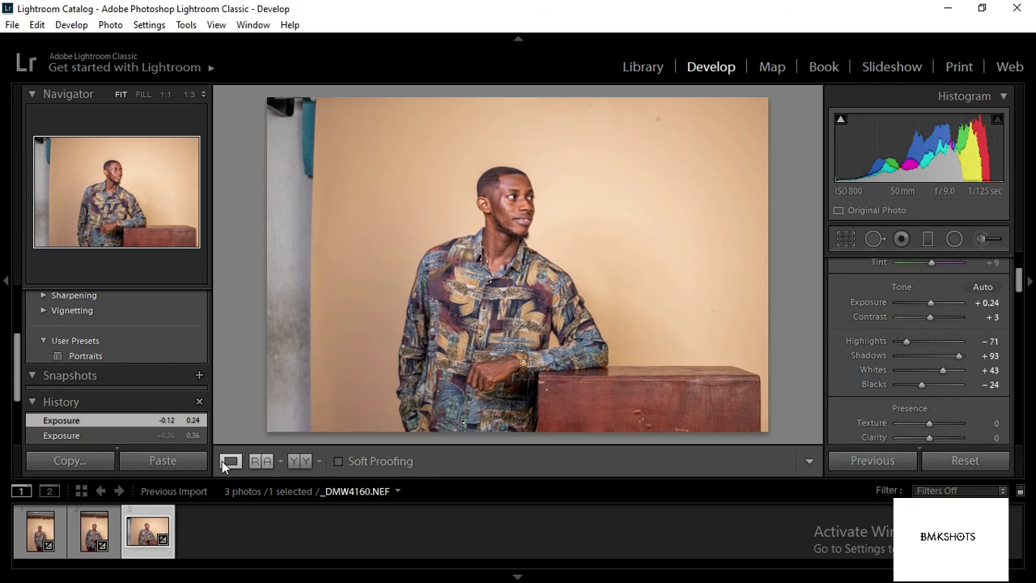
Try out brighter Exposure values on _DMW4157.NEF and set its Exposure to 0.36.
click(87, 541)
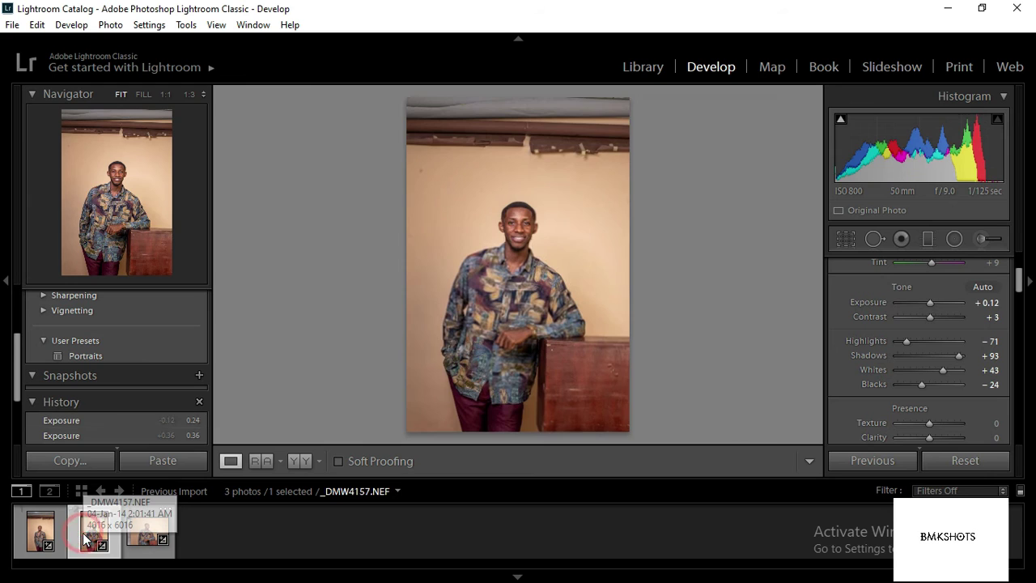
double_click(930, 302)
drag(930, 302, 932, 303)
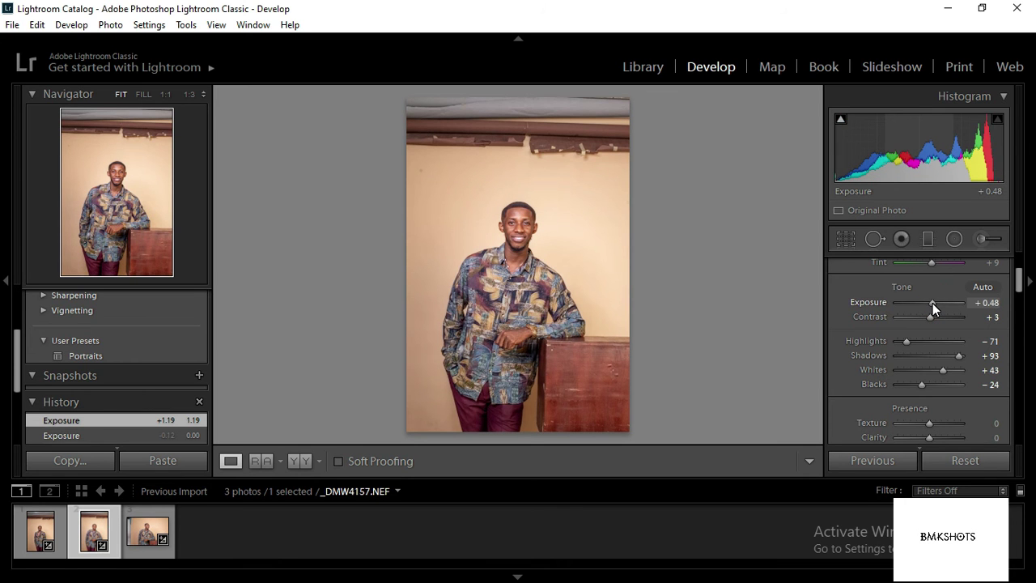
drag(932, 303, 933, 303)
double_click(933, 303)
click(987, 304)
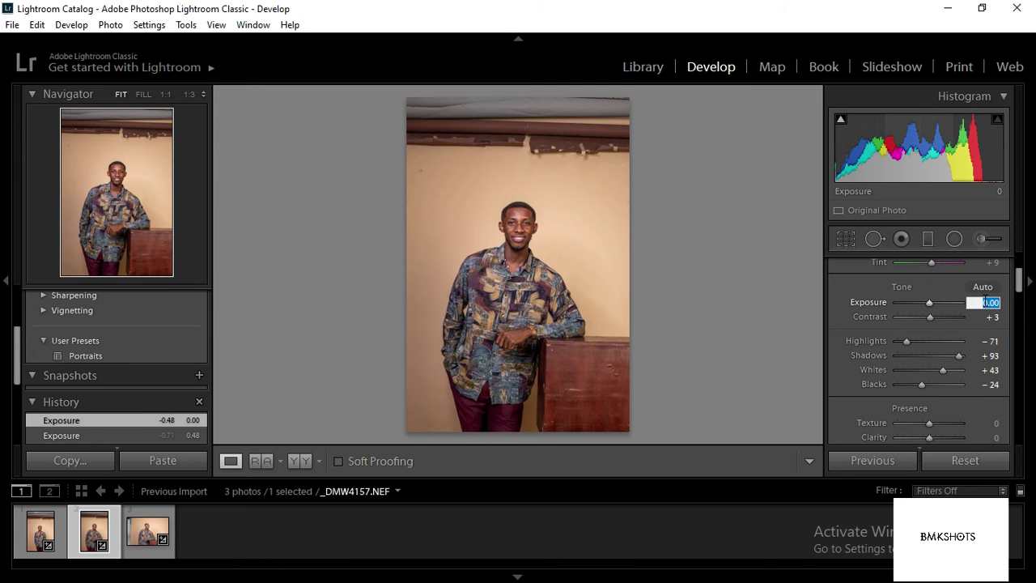
text(36)
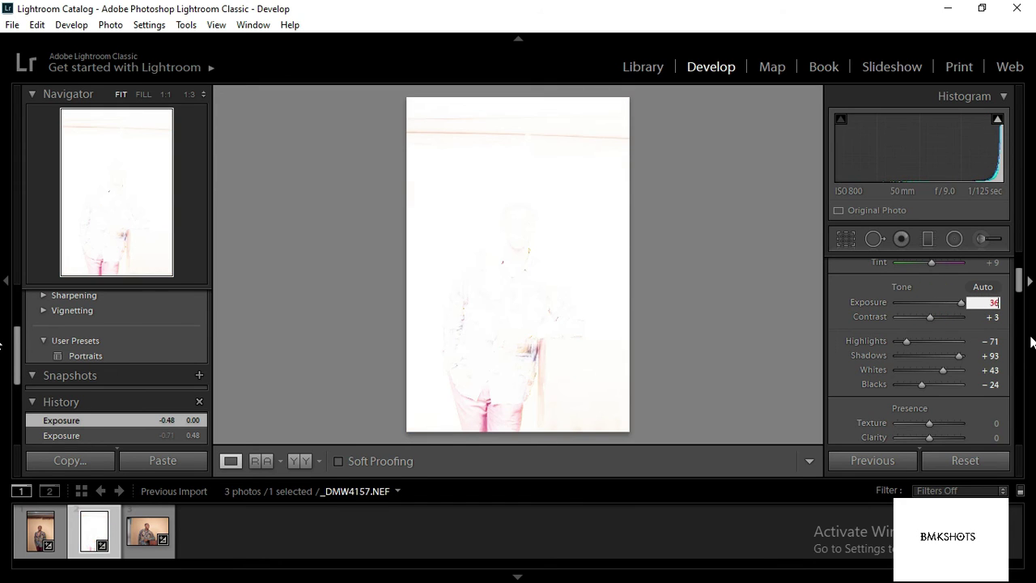
key(BackSpace)
key(BackSpace)
text(0)
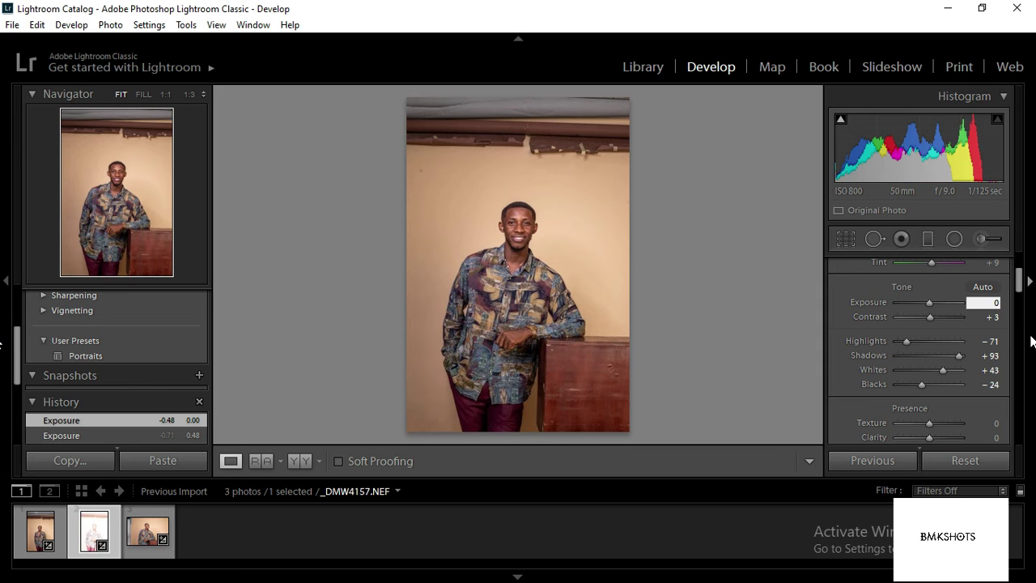
text(.36)
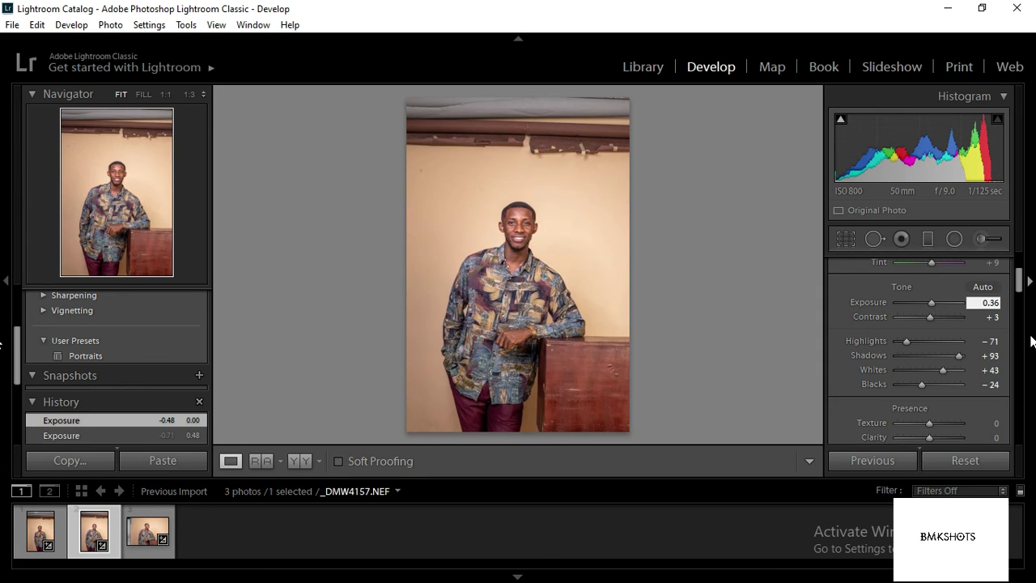
key(Return)
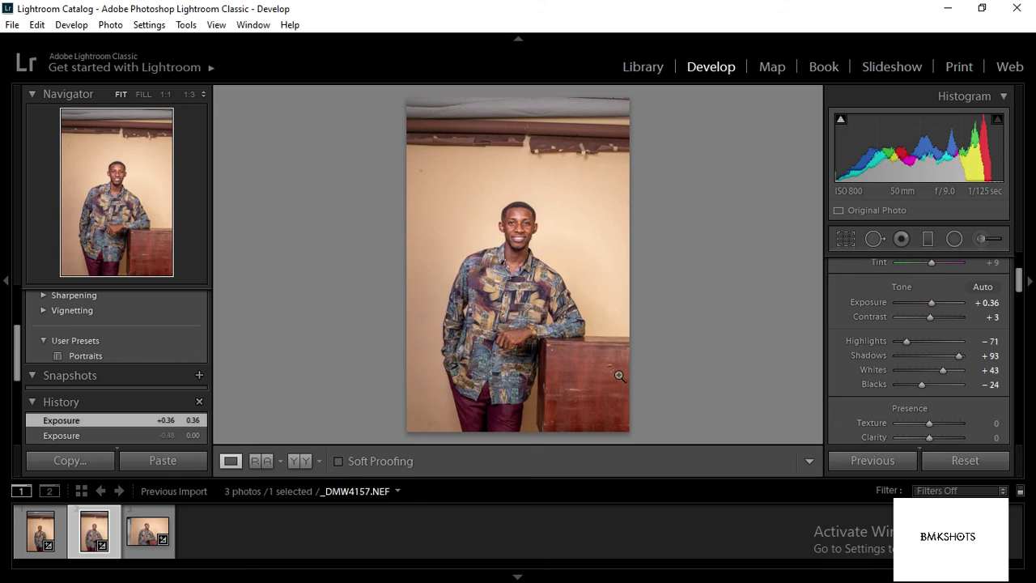
Set the Exposure of the first portrait, _DMW4152.NEF, to 0.12.
click(21, 544)
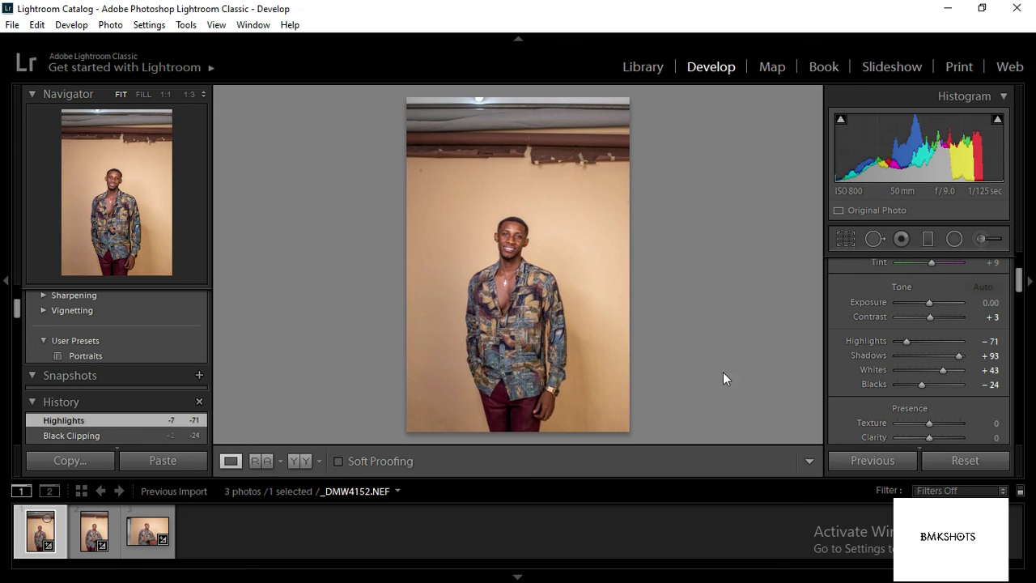
click(991, 303)
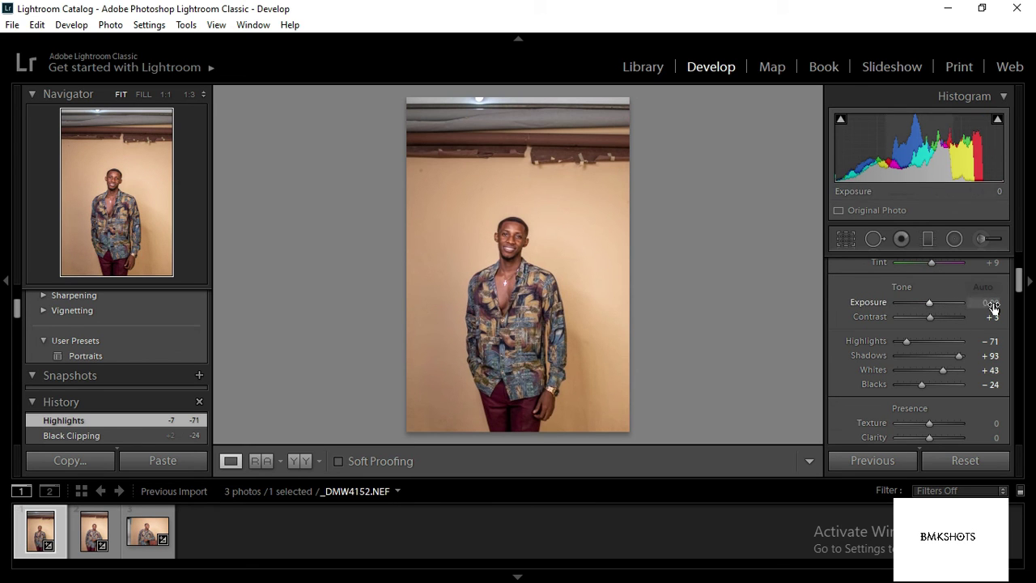
text(0)
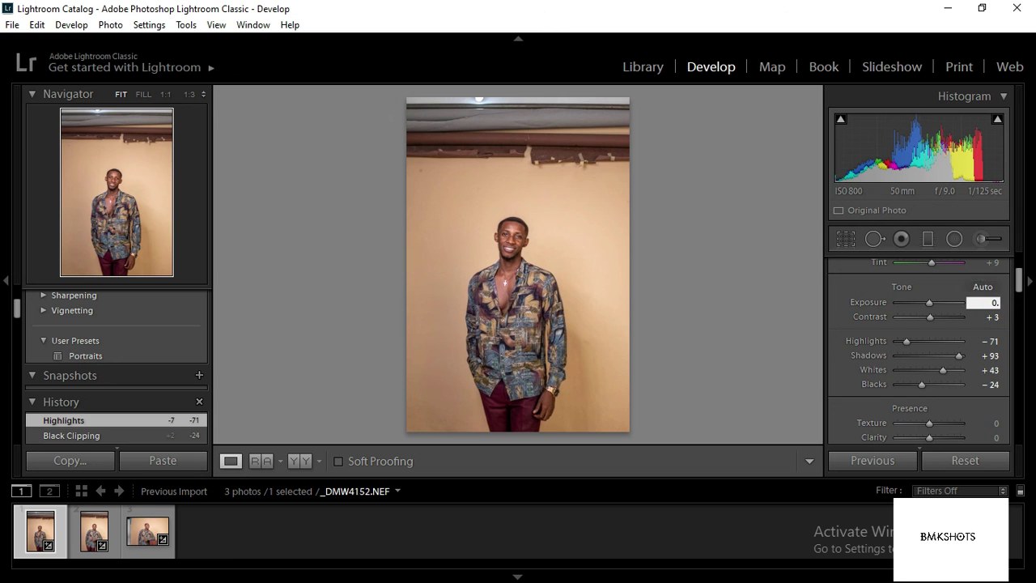
text(.12)
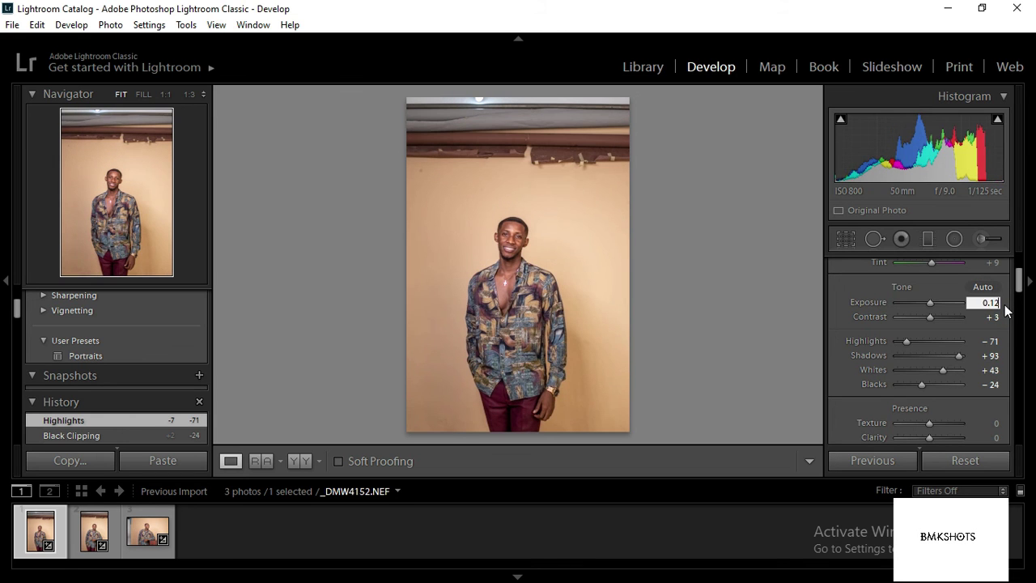
Go through the three edited photos and compare them with their originals in side-by-side Before/After view.
click(73, 539)
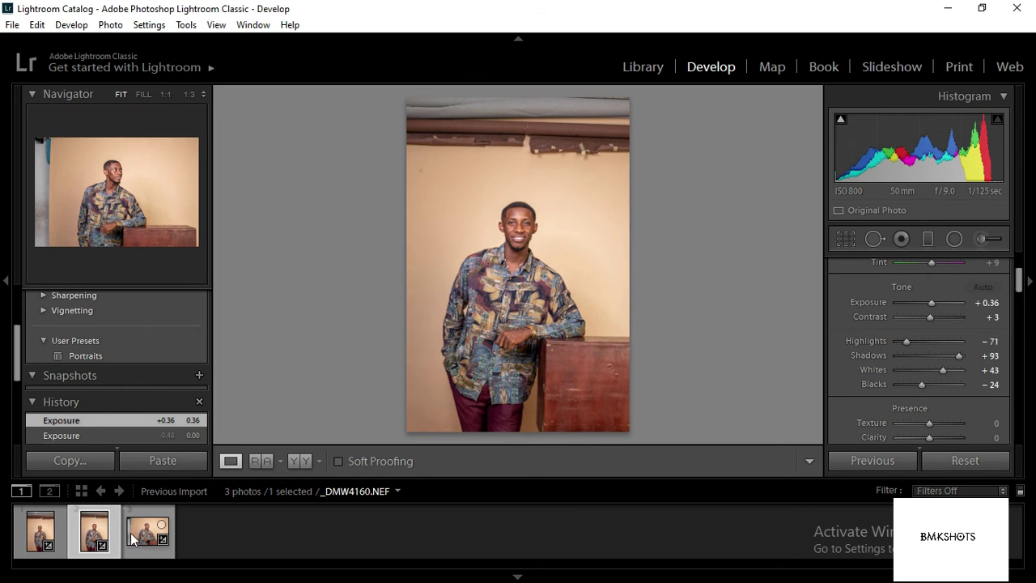
click(134, 537)
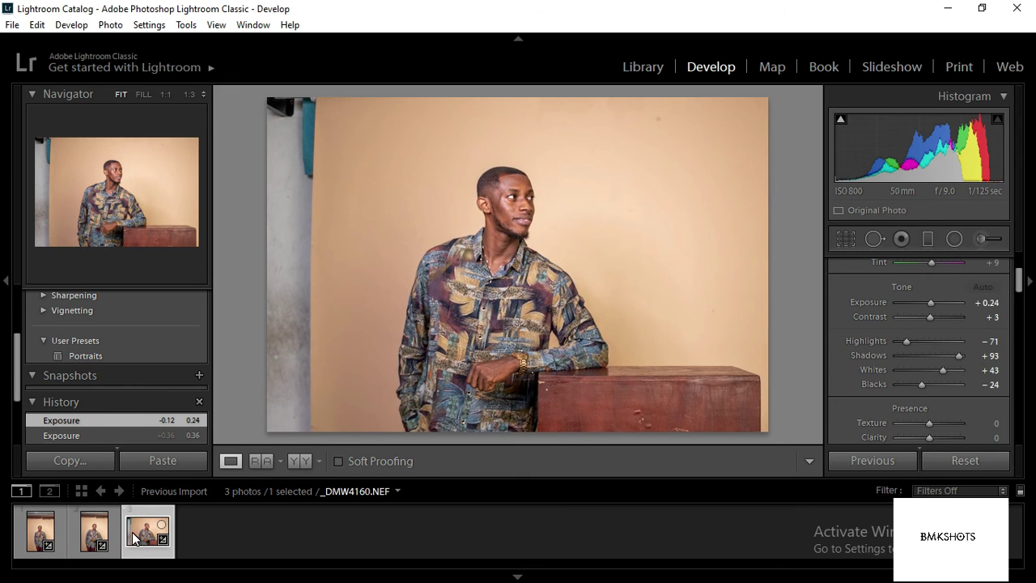
click(299, 460)
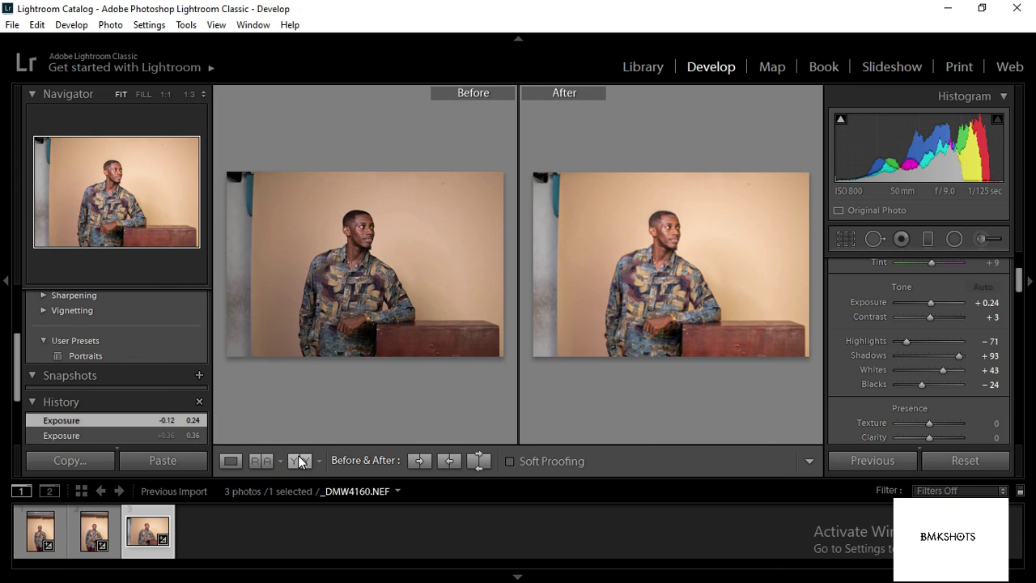
click(93, 529)
key(Left)
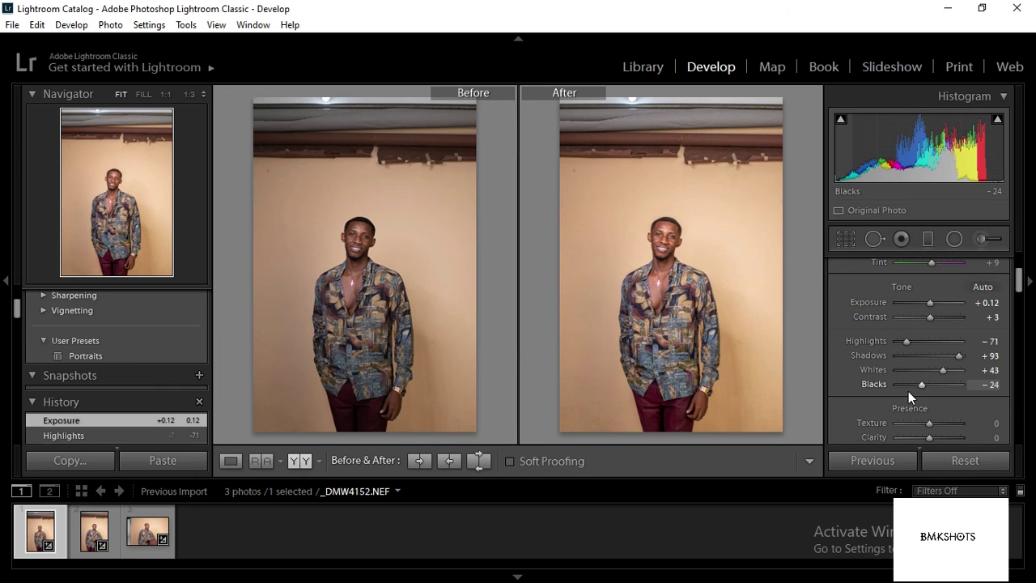
Start saving the first portrait's metadata to file and cancel the save.
key(ctrl+s)
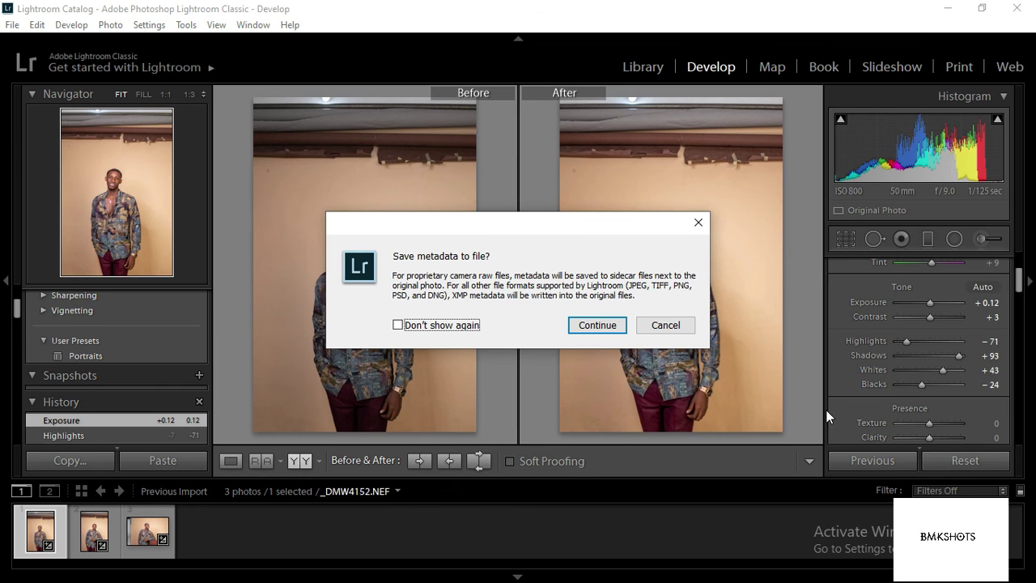
click(665, 325)
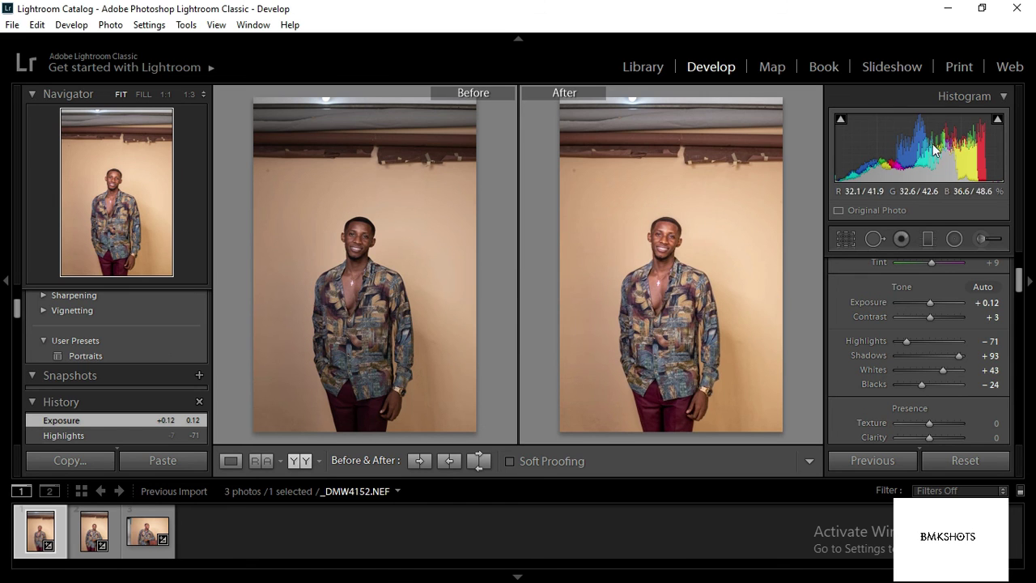